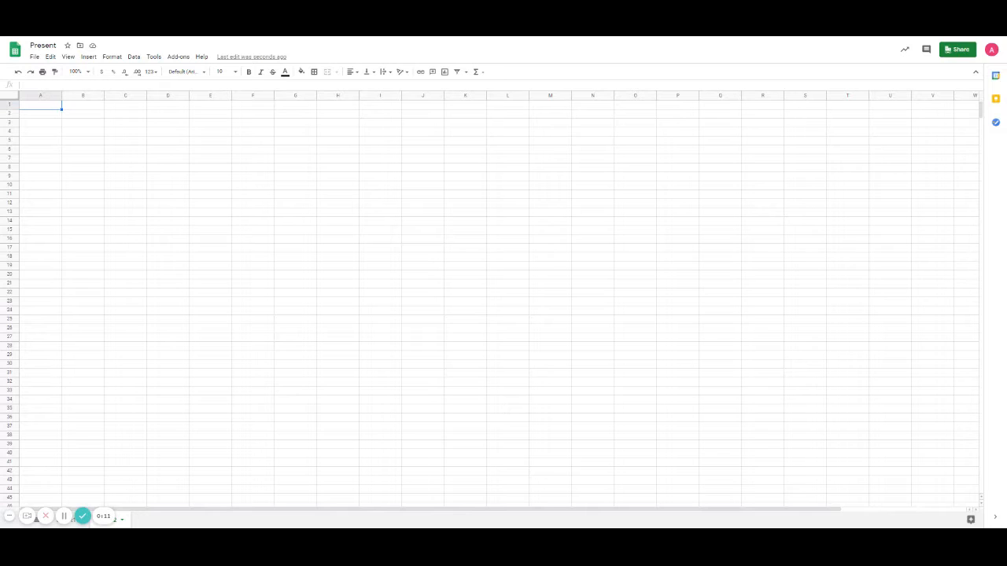
- Merge cells A1:B2 and enter "Directions: Add the numbers." in the merged cell
shift+click(69, 117)
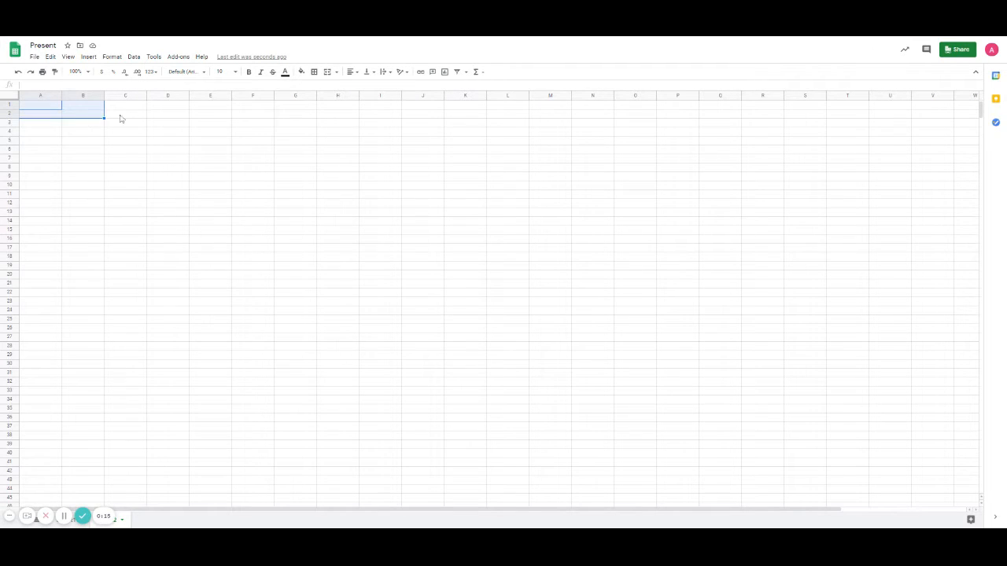
click(327, 73)
click(24, 84)
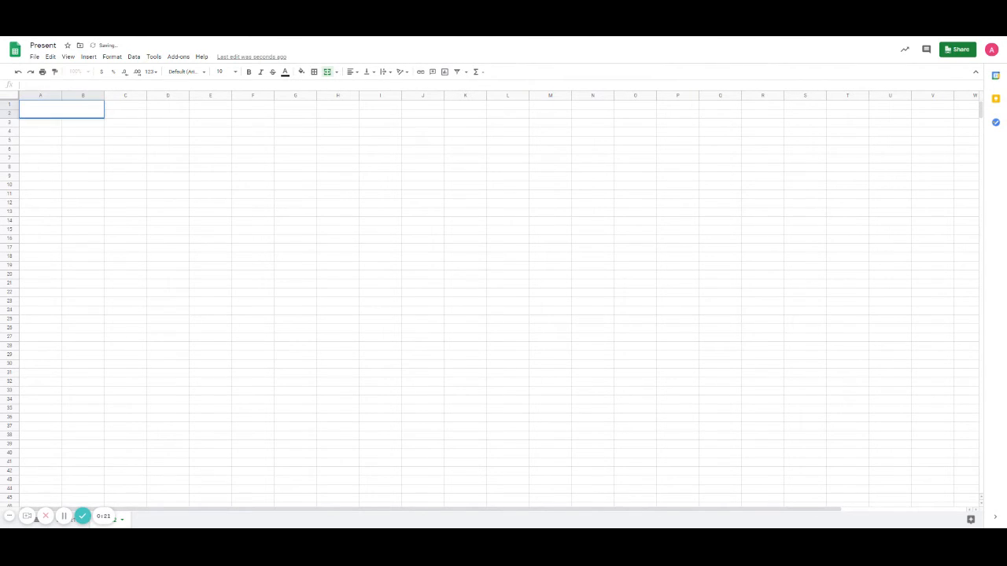
text(Directions: Add the numbers.)
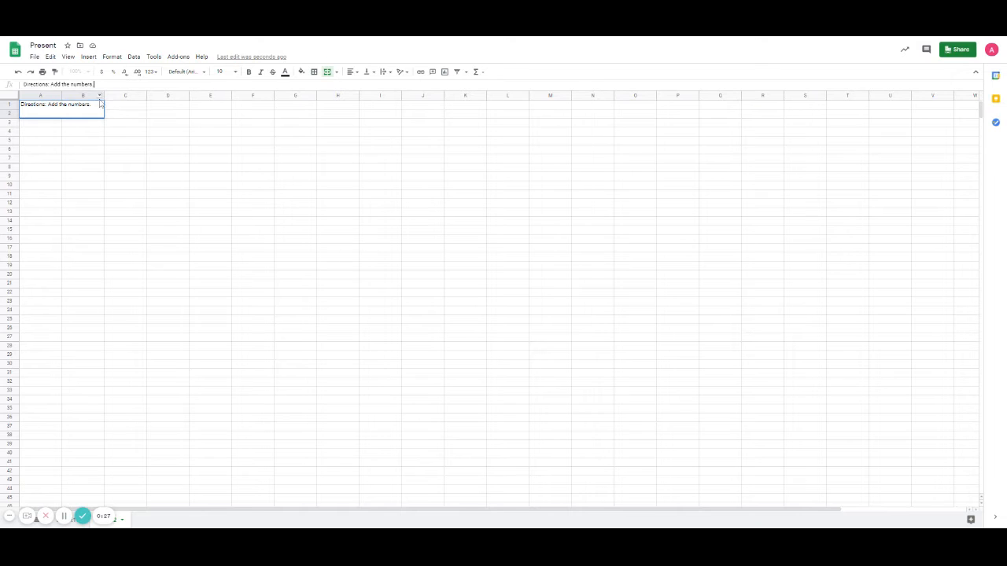
key(Return)
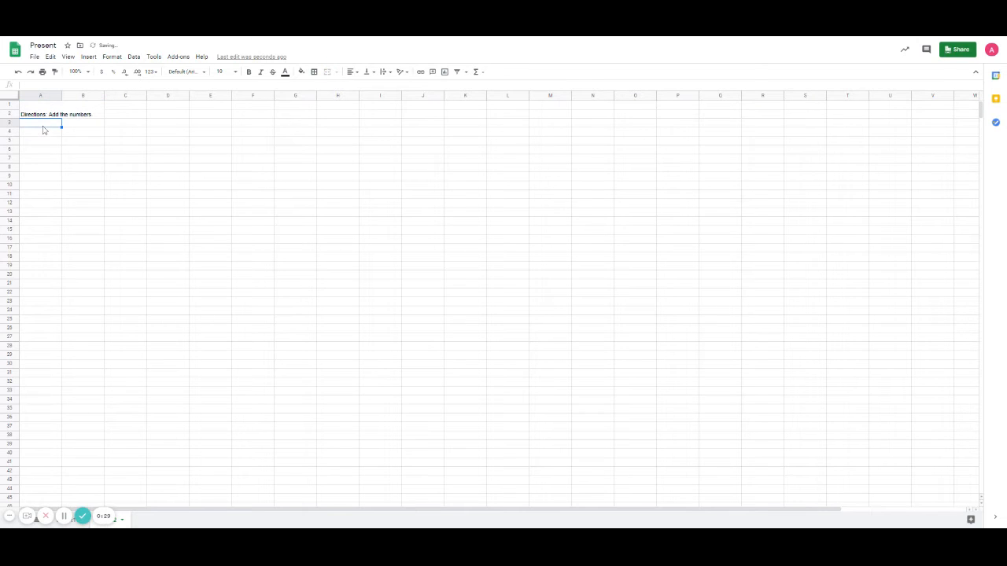
- Apply all borders to the range A3:B13 to form a two-column table
drag(43, 128, 89, 219)
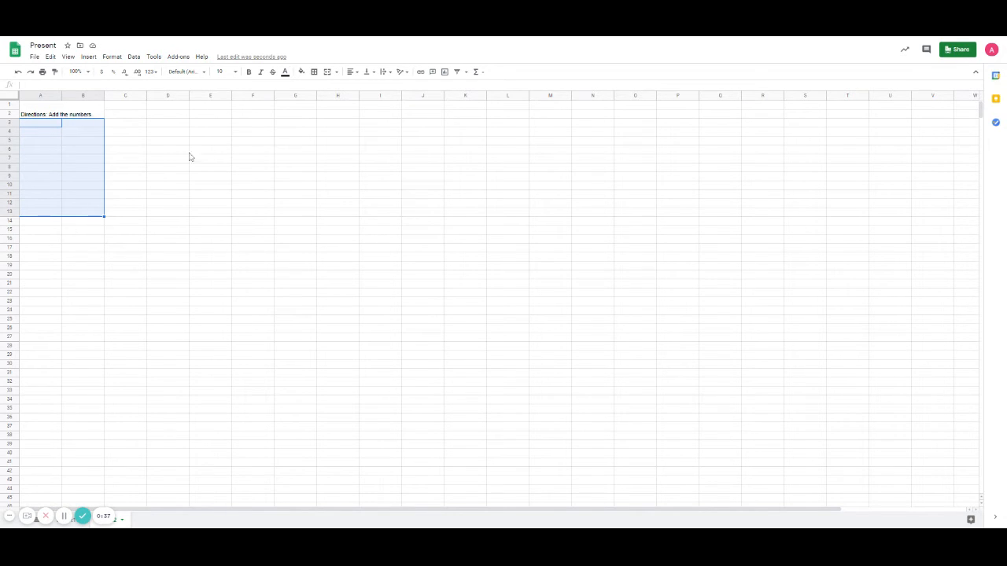
click(313, 75)
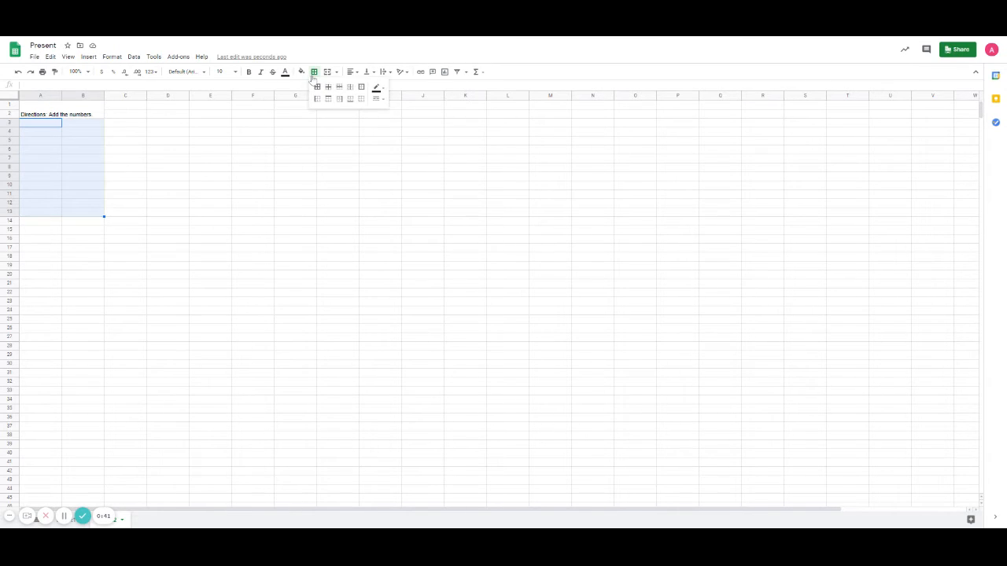
click(318, 88)
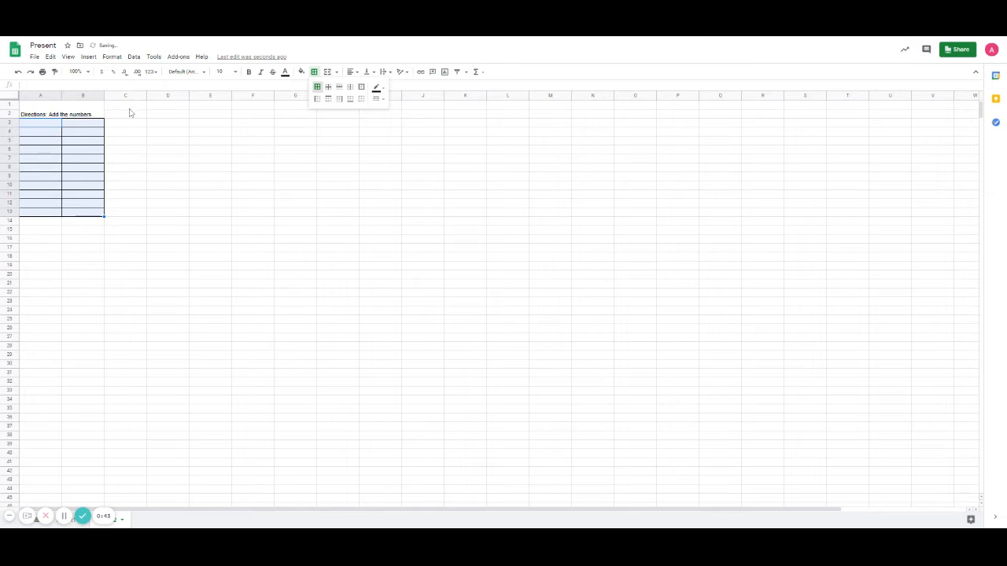
- Enter the table headers "Question" in A3 and "Answer" in B3
click(49, 126)
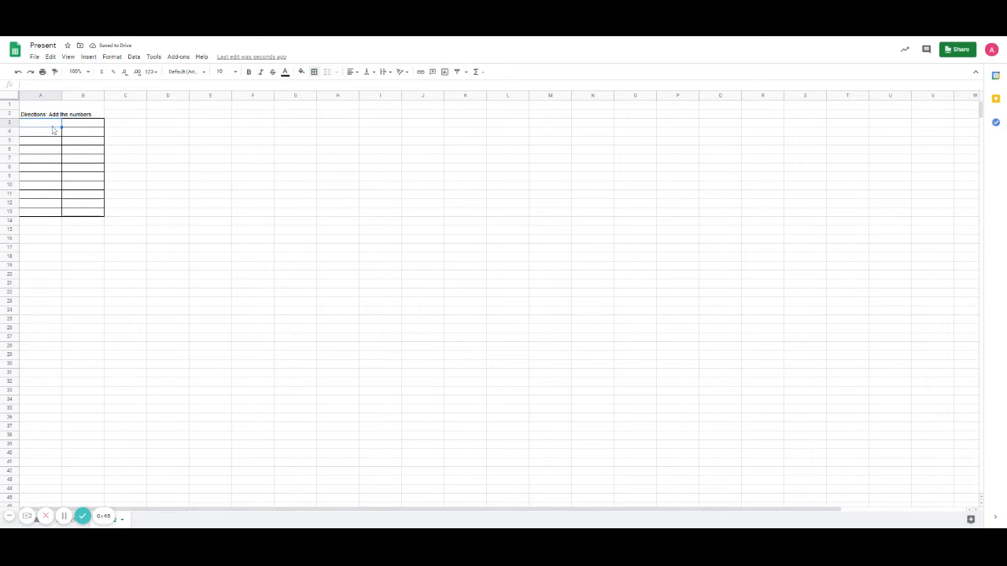
text(Question)
key(Tab)
text(An)
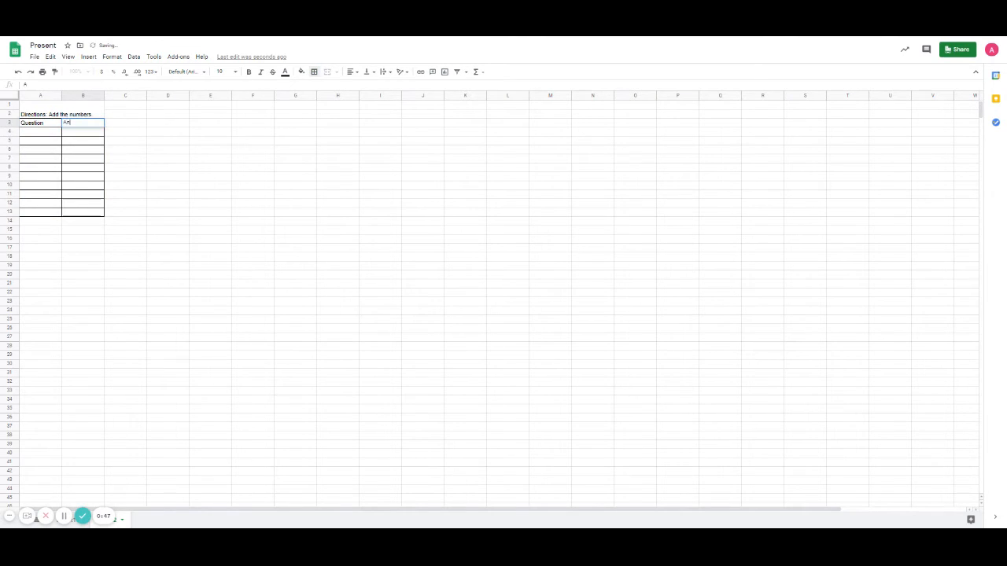
text(swer)
key(Return)
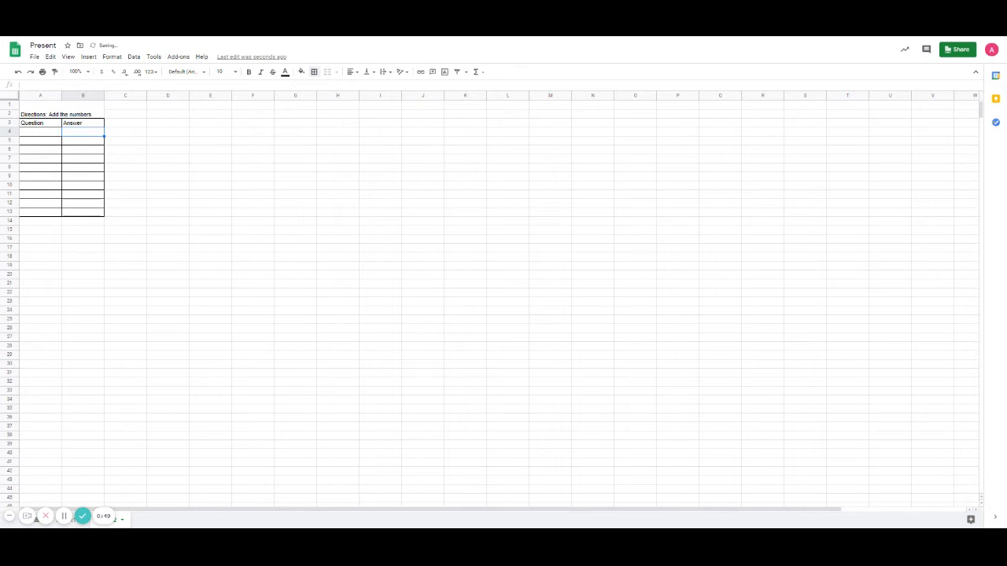
- Enter the questions 1+1, 2+3, 5+1 and 3+6 in cells A4 to A7
text(1+)
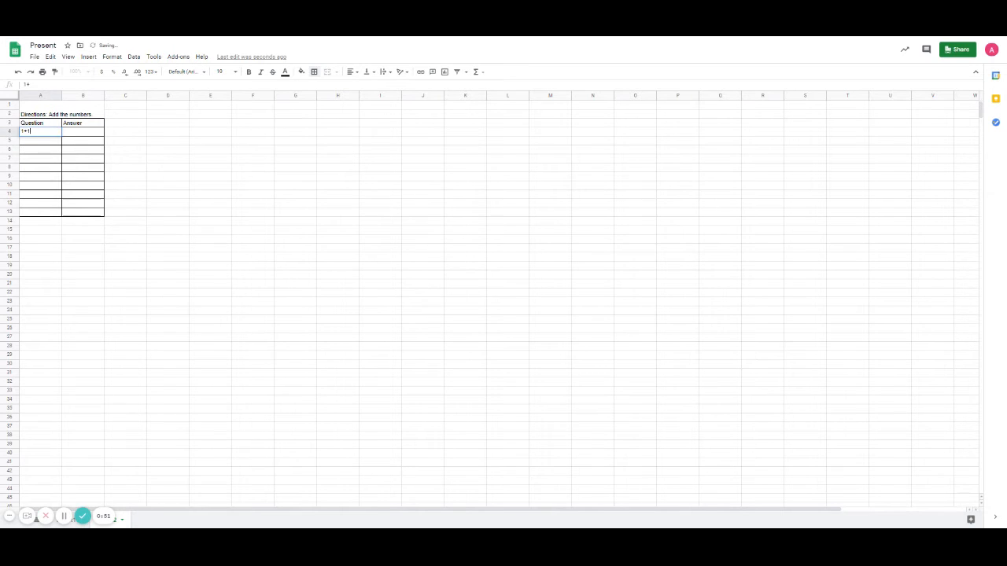
text(1)
key(Return)
text(2+3)
key(Return)
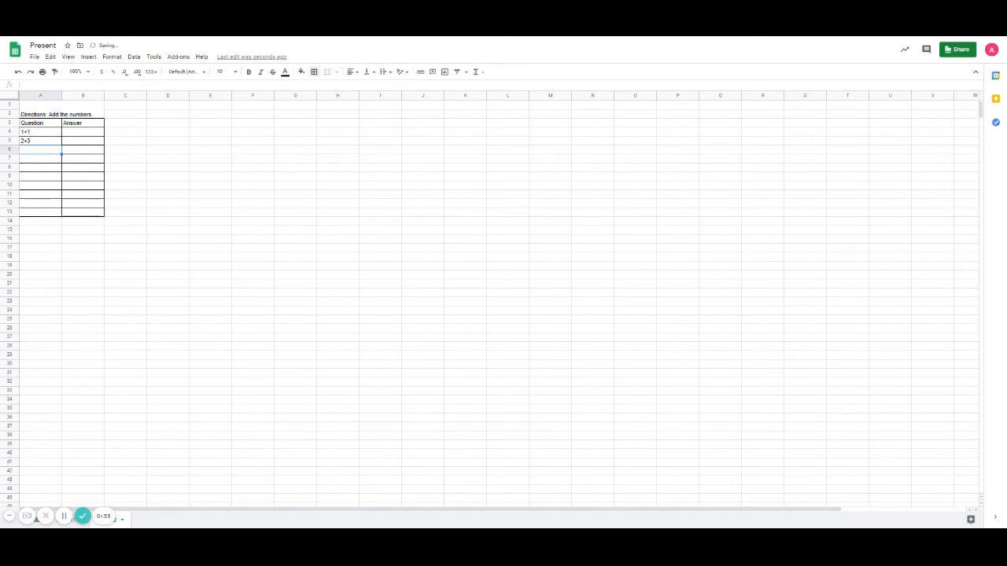
text(5+1)
key(Return)
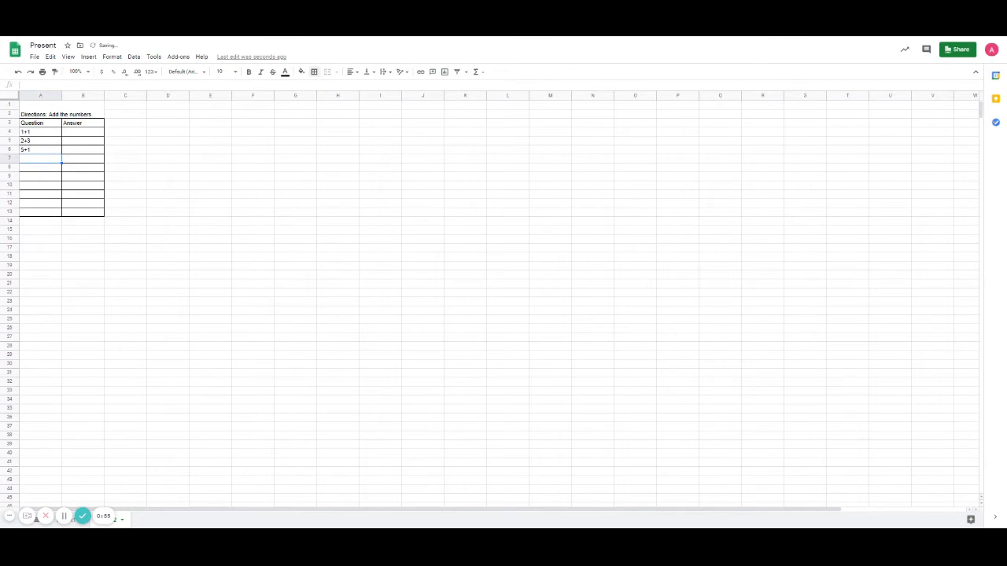
text(3+6)
key(Return)
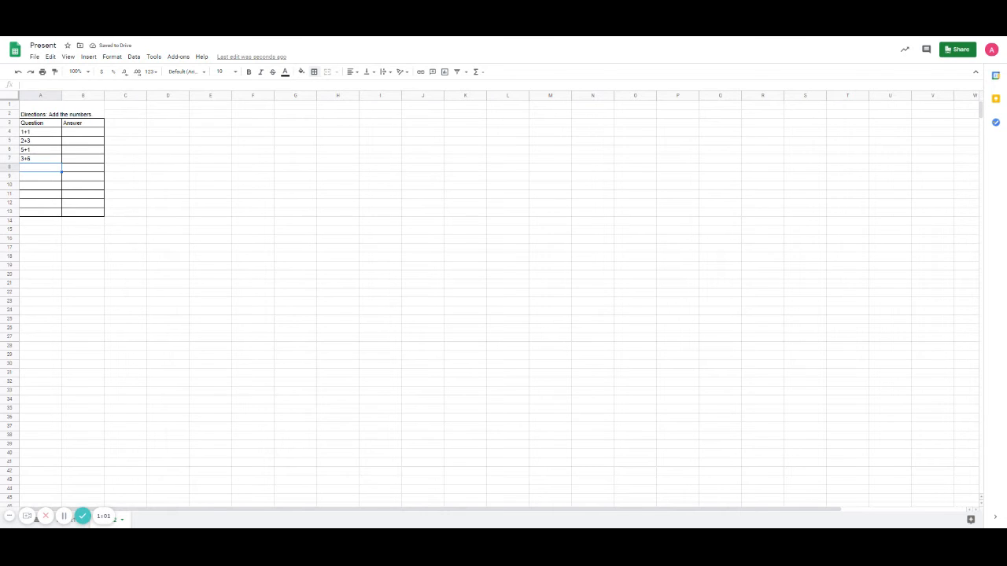
- Enter the questions 10+1, 12+3 and 0+0 in cells A8 to A10
text(10+1)
key(Return)
text(12+3)
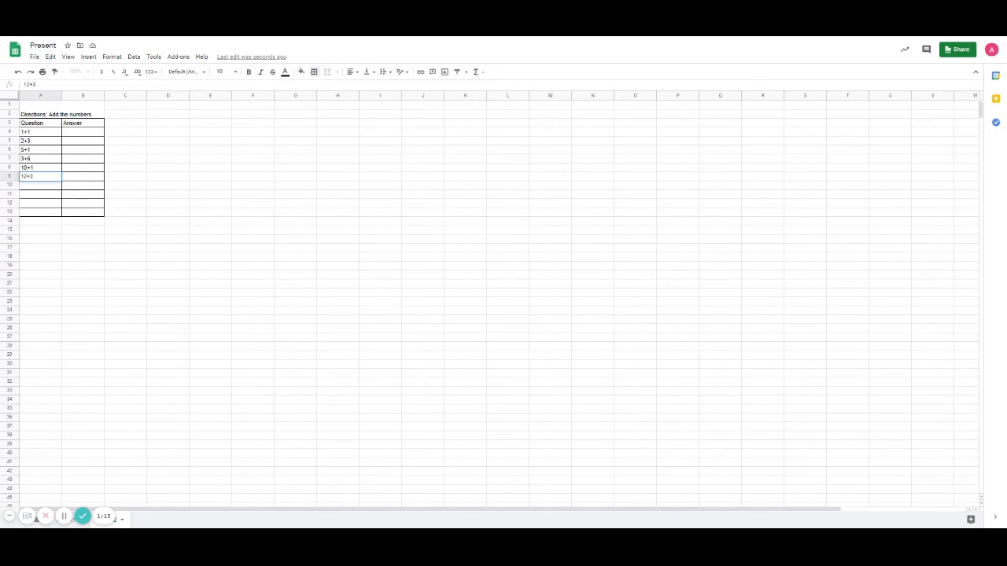
click(47, 189)
text(2+4)
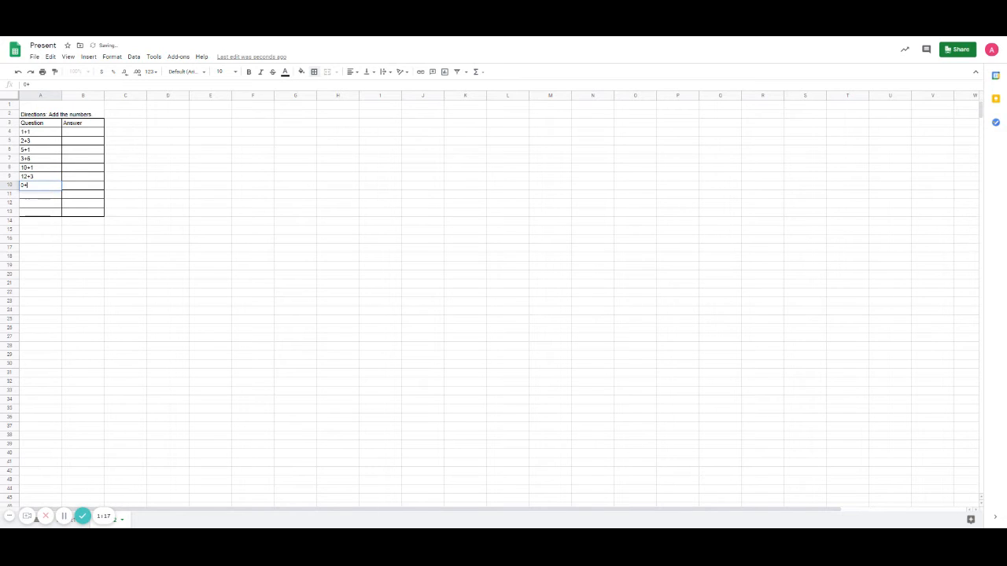
text(0)
key(Return)
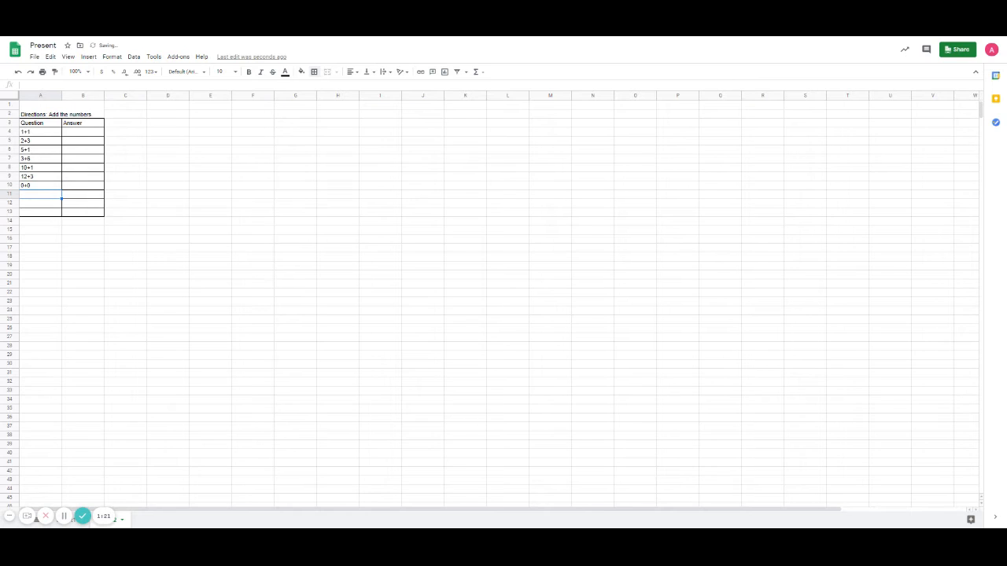
- Enter the questions 1+3, 2+4 and 3+0 in cells A11 to A13
text(1+3)
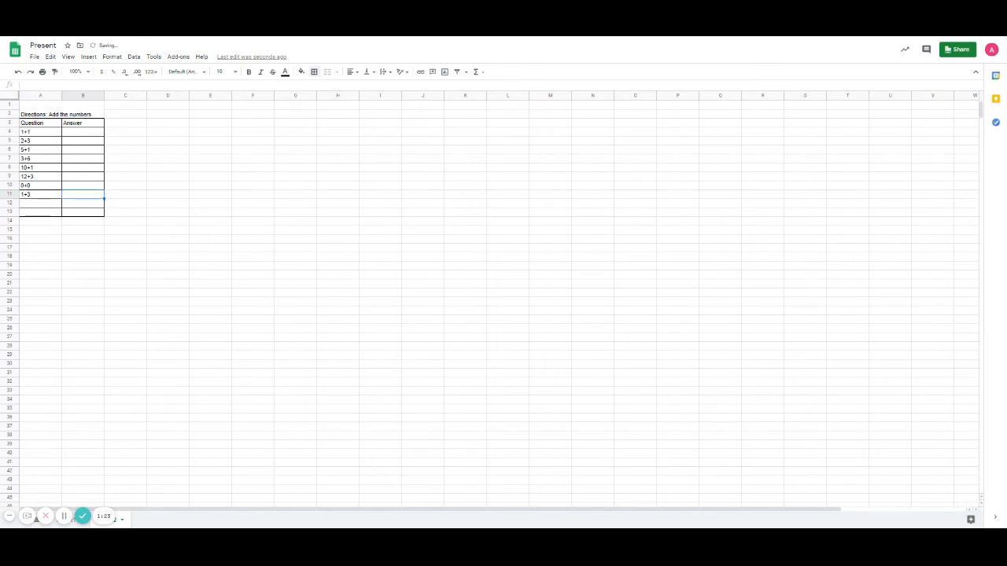
key(Return)
text(2+4)
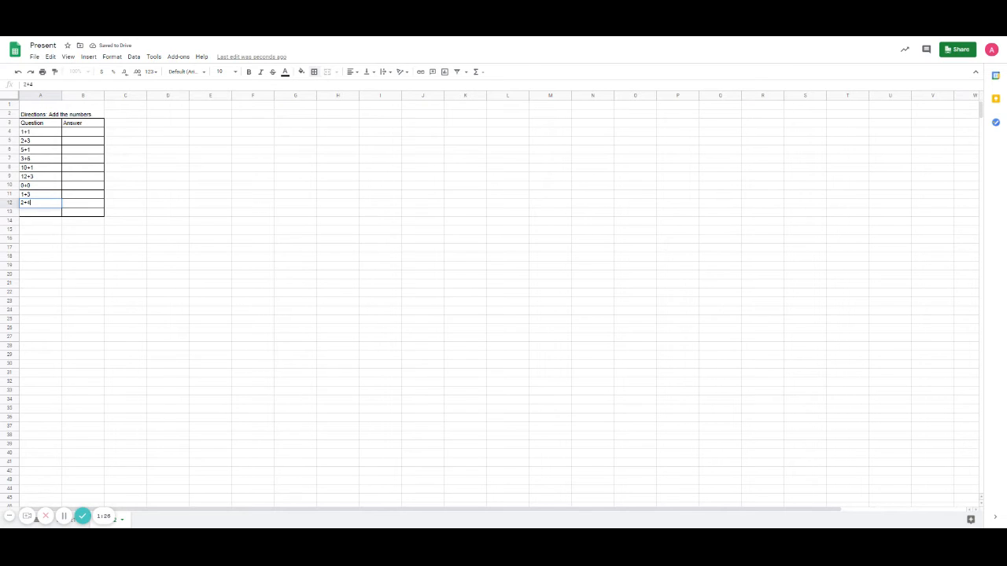
key(Return)
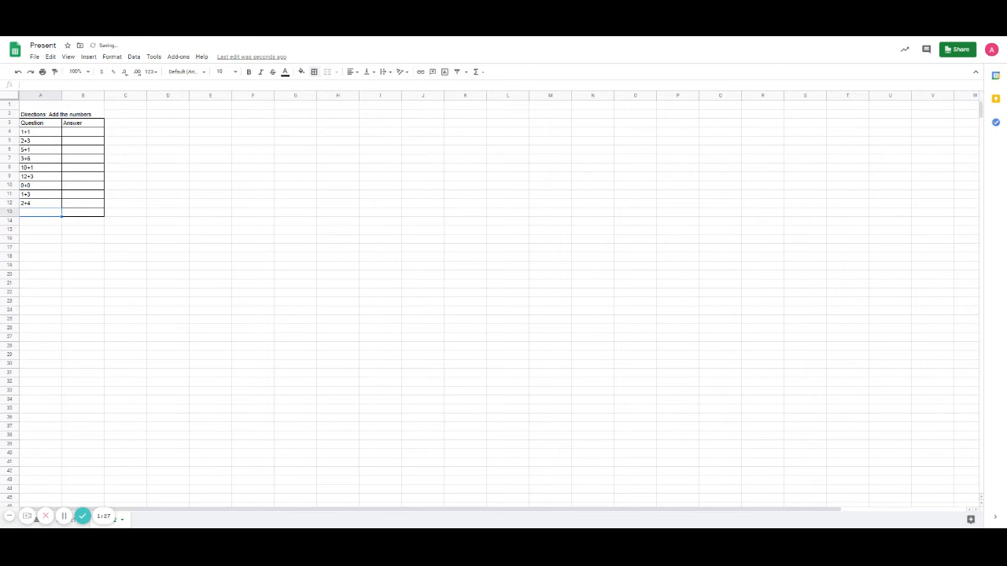
text(3+0)
key(Tab)
- Enter the answers 2, 5, 6 and 9 in cells B4 to B7
key(Up)
key(Up)
key(Up)
key(Up)
key(Up)
key(Up)
key(Up)
key(Up)
key(Up)
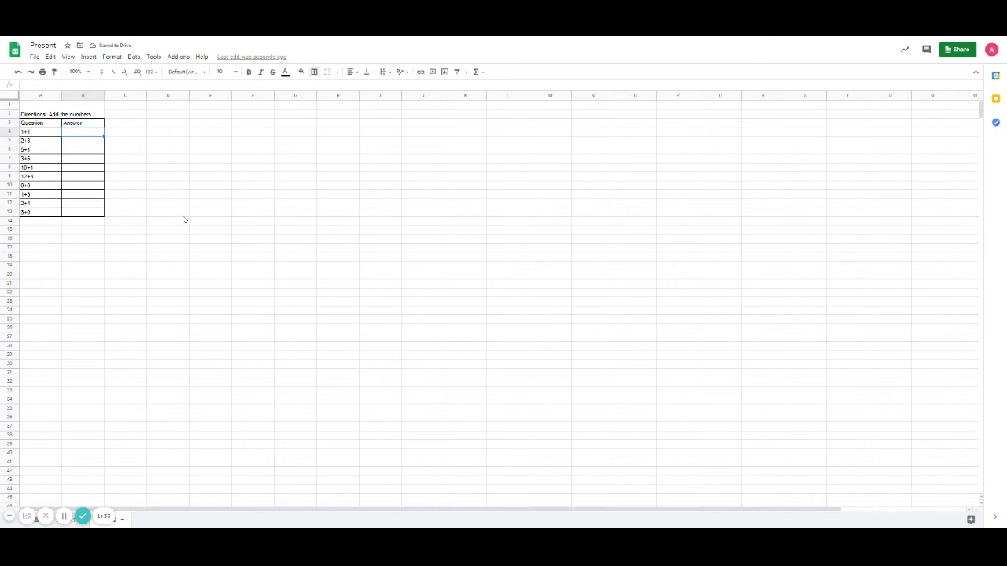
text(2)
key(Return)
text(5)
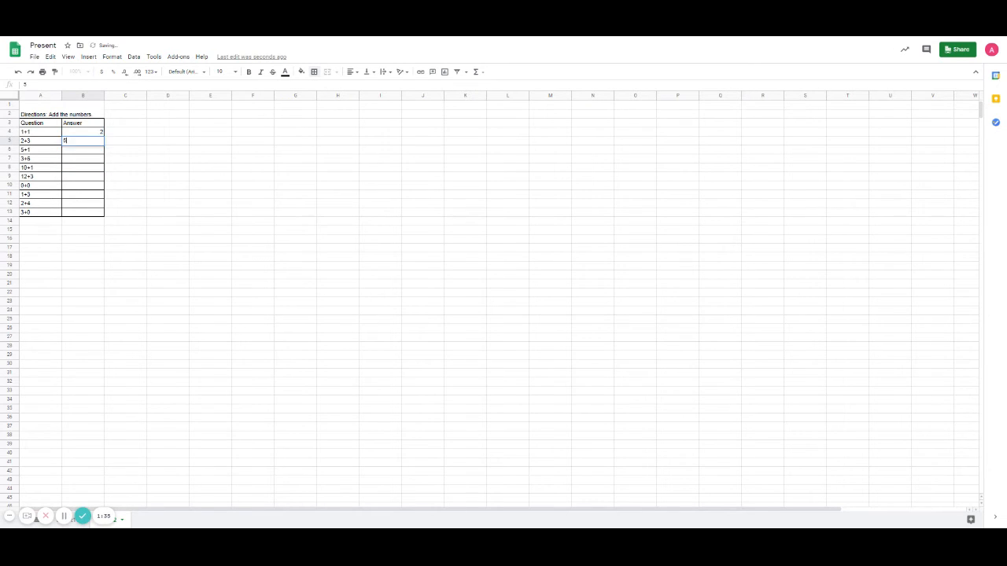
key(Return)
text(6)
key(Return)
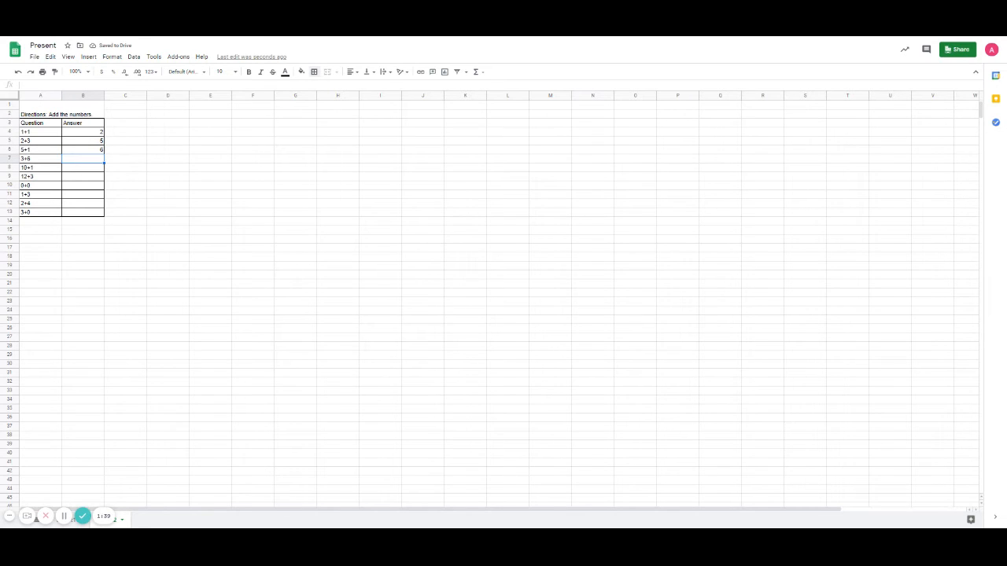
text(9)
key(Return)
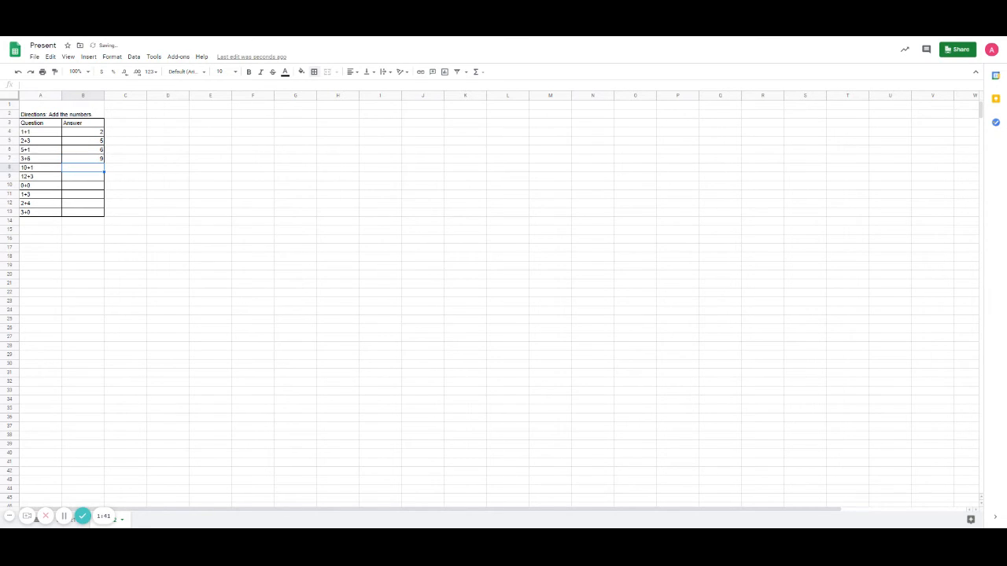
- Enter the answers 11, 15 and 0 in cells B8 to B10
text(11)
key(Return)
text(1)
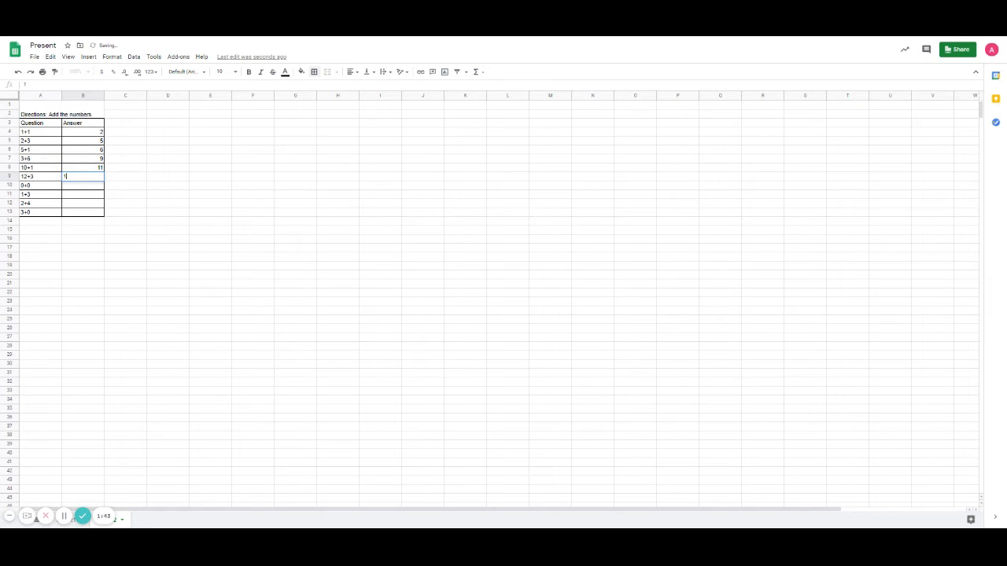
text(5)
key(Return)
text(0)
key(Return)
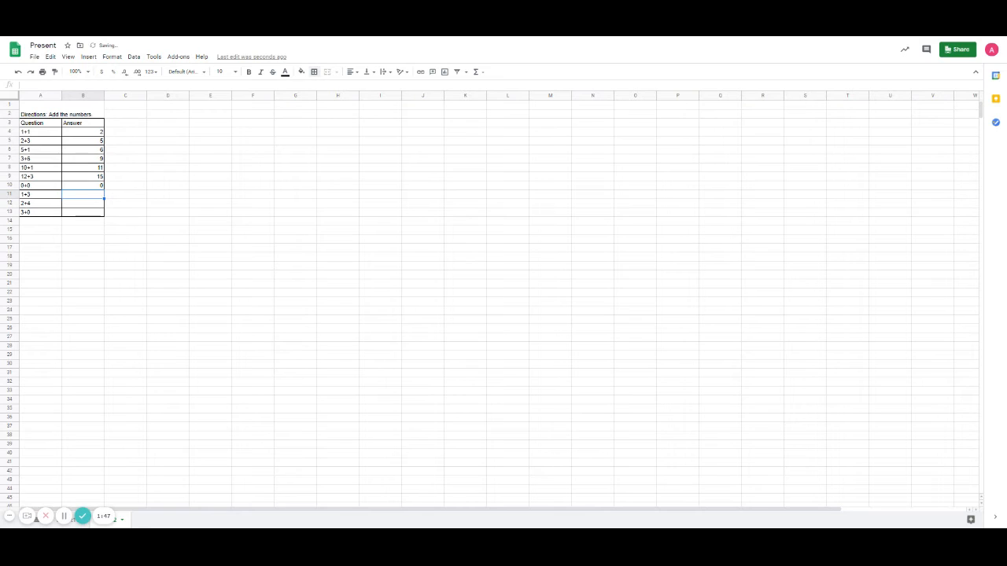
- Enter the answers 4, 6 and 3 in cells B11 to B13
text(4)
key(Return)
text(6)
key(Return)
text(3)
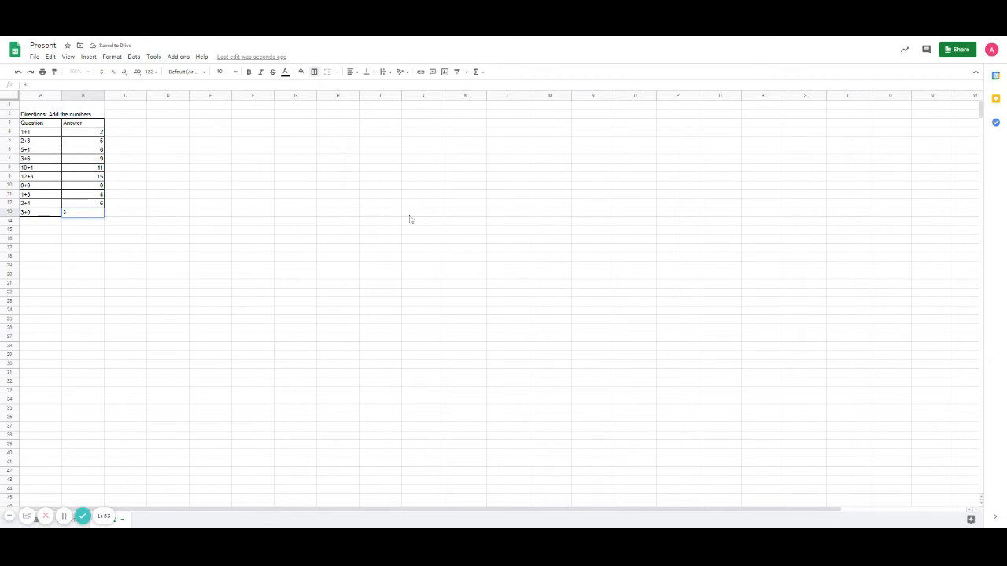
key(Up)
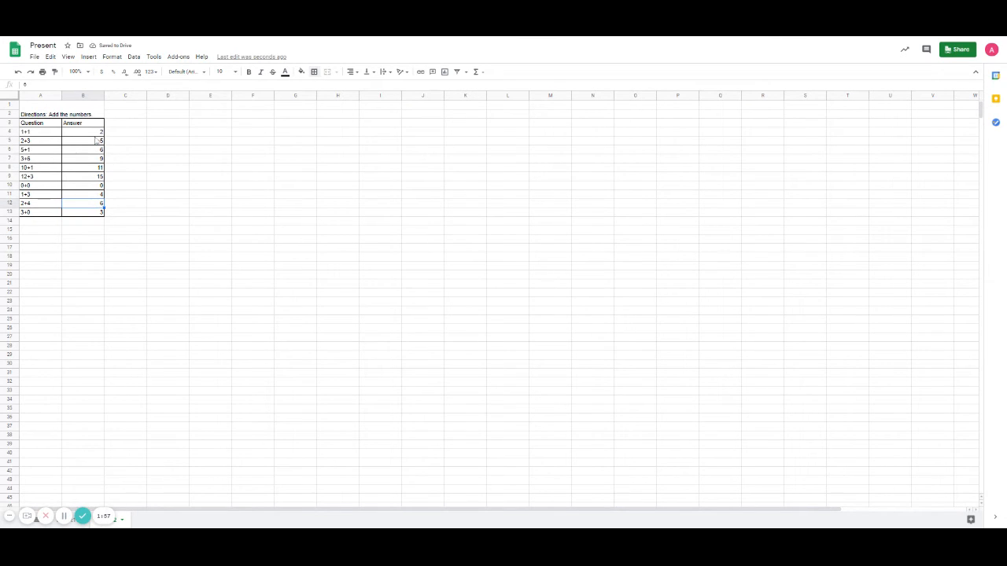
- Narrow columns C through U together to one equal width, about a quarter of the default
drag(128, 98, 870, 99)
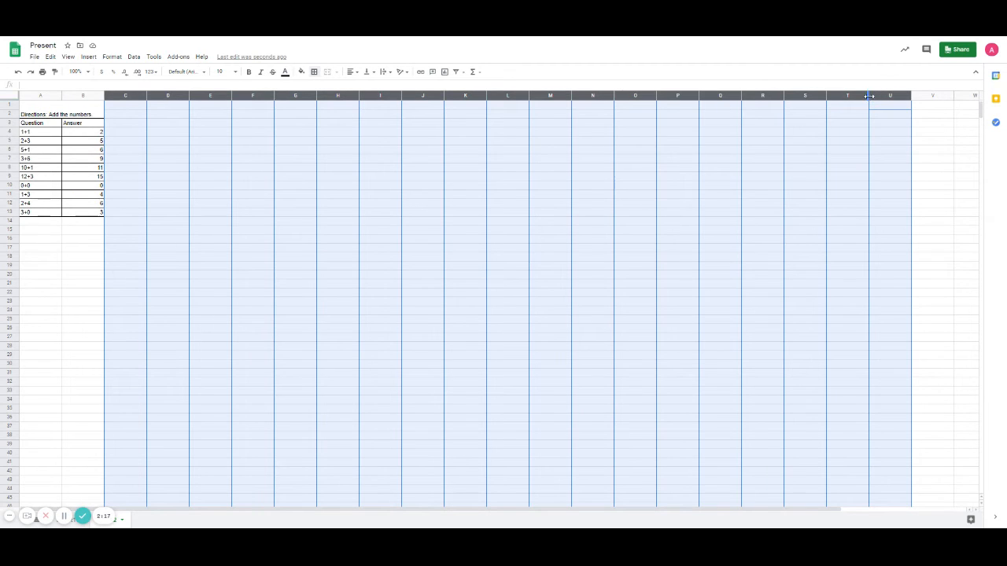
drag(869, 95, 836, 96)
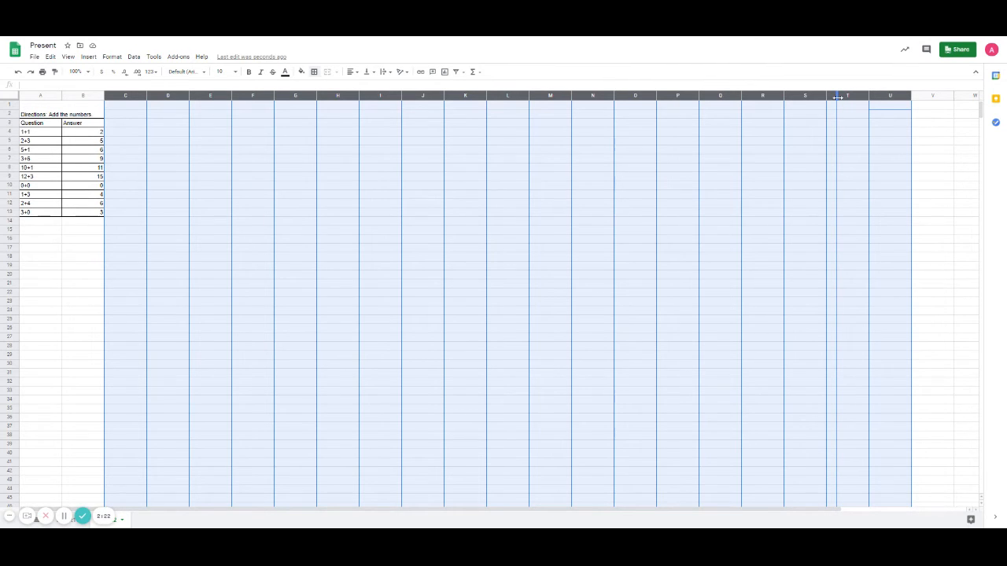
drag(838, 95, 837, 96)
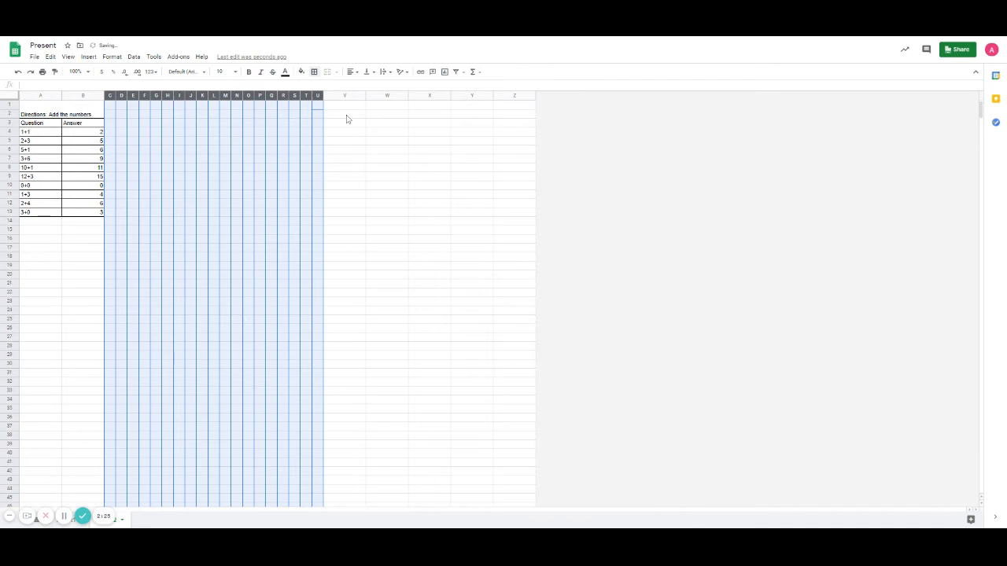
click(343, 96)
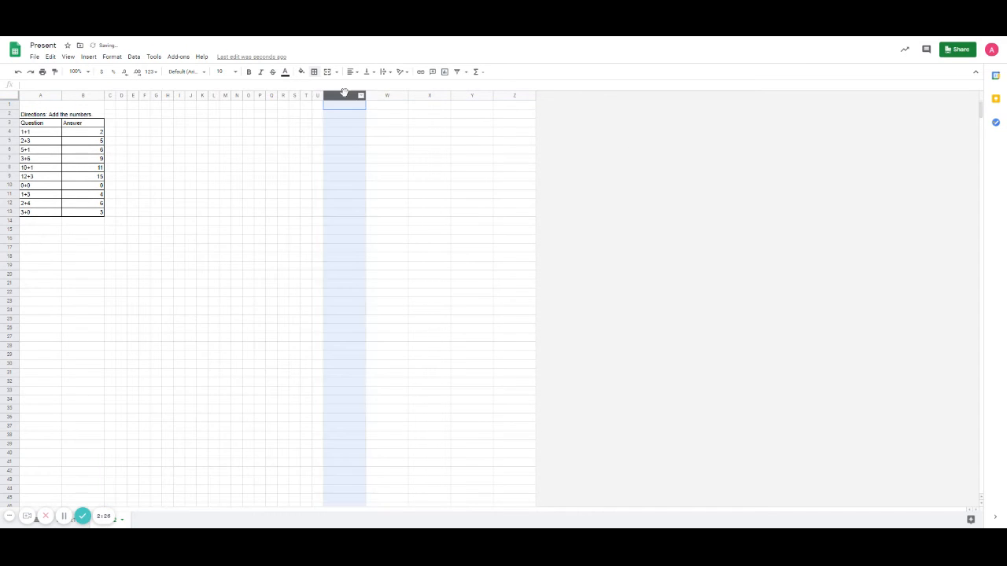
shift+click(387, 95)
shift+click(430, 95)
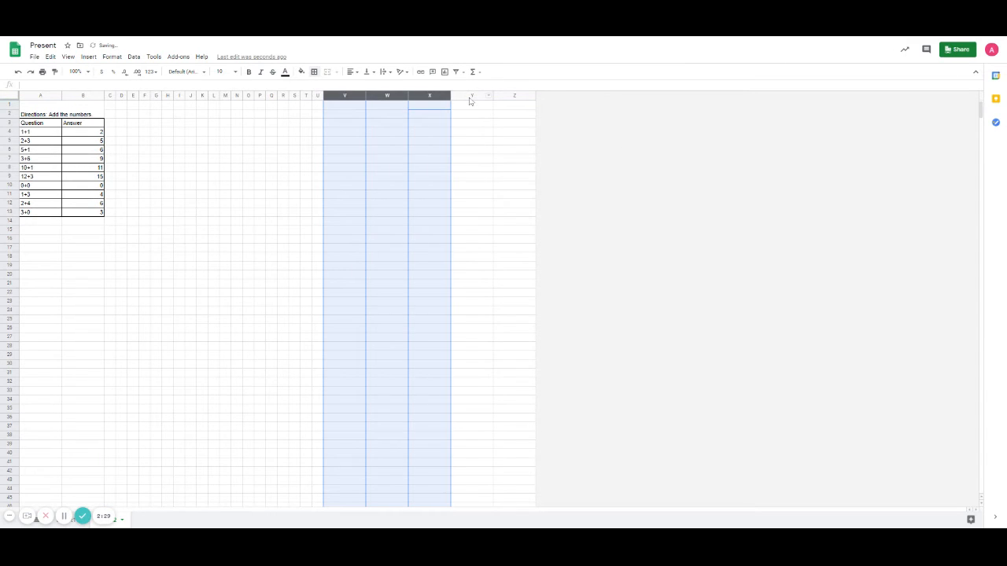
shift+click(472, 95)
shift+click(508, 95)
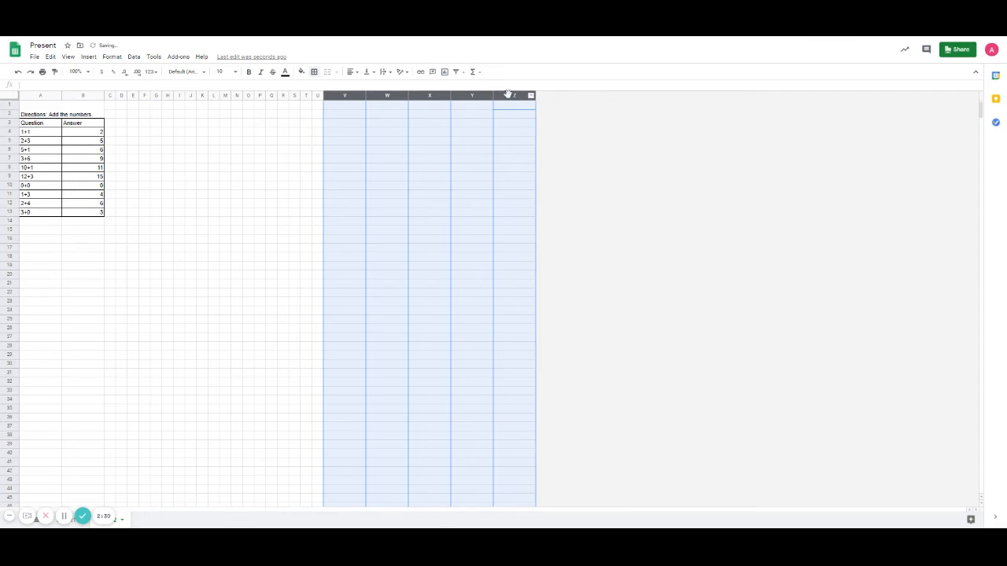
click(430, 95)
right_click(429, 95)
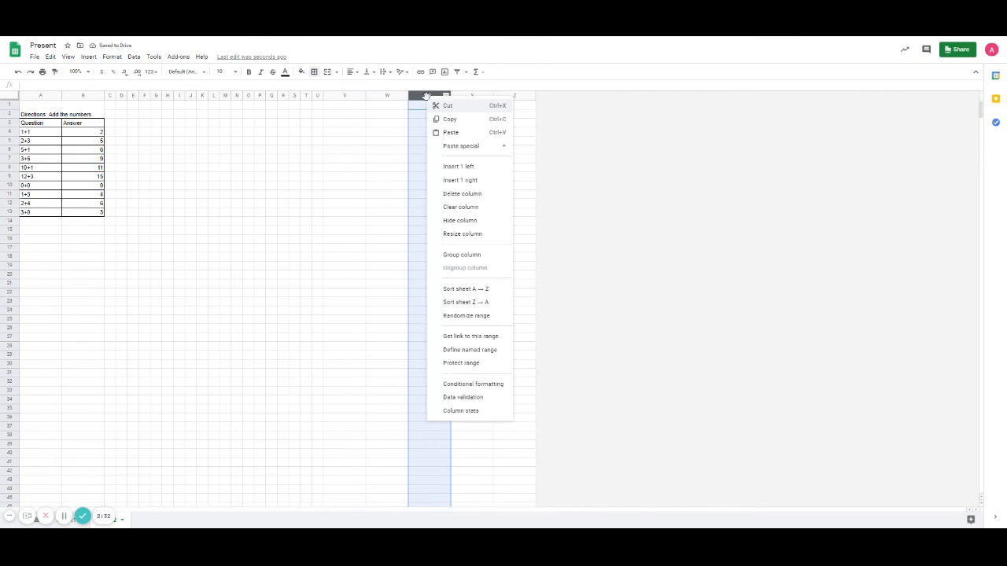
- Delete columns V through Z
click(347, 95)
shift+click(386, 95)
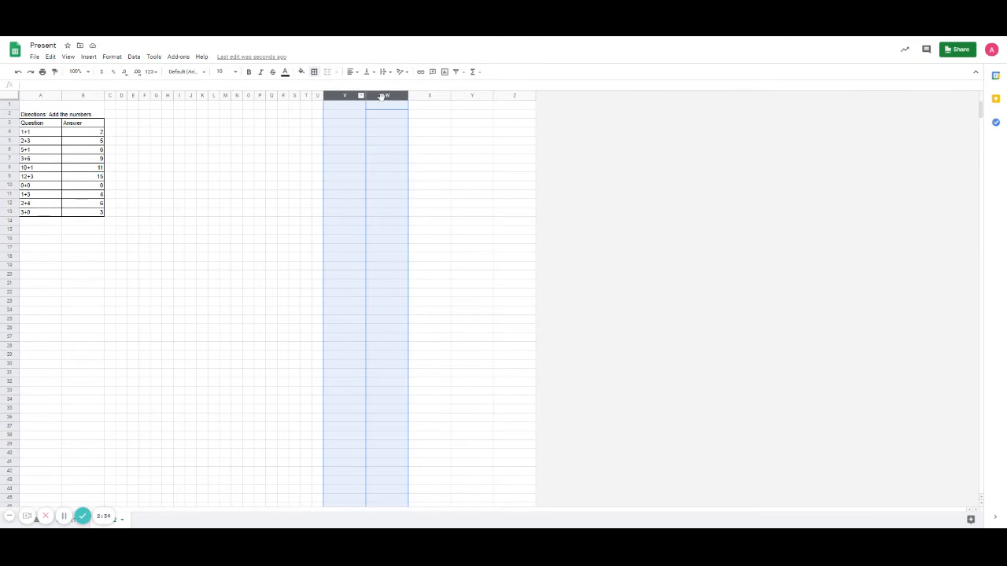
shift+click(430, 95)
shift+click(472, 95)
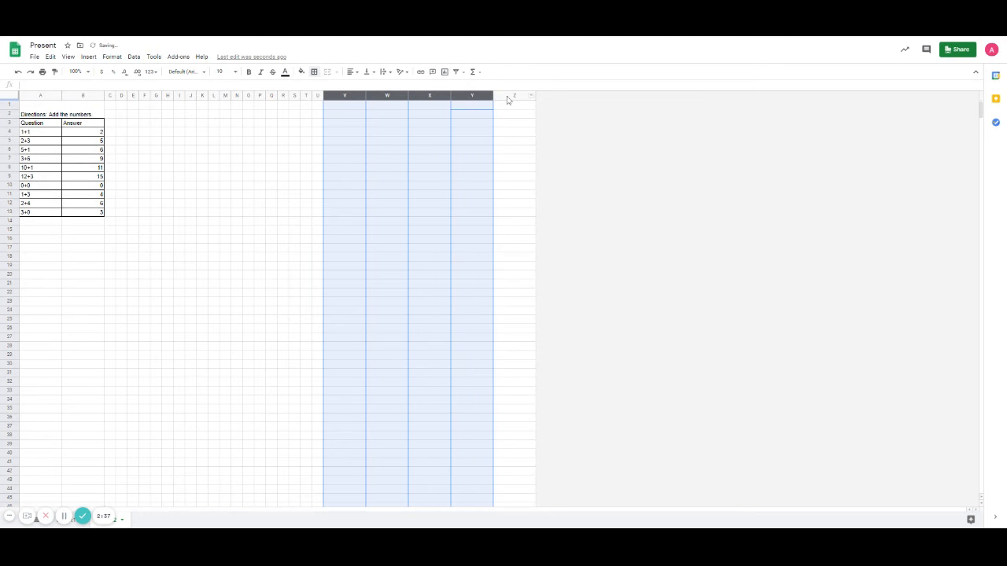
shift+click(510, 95)
right_click(507, 95)
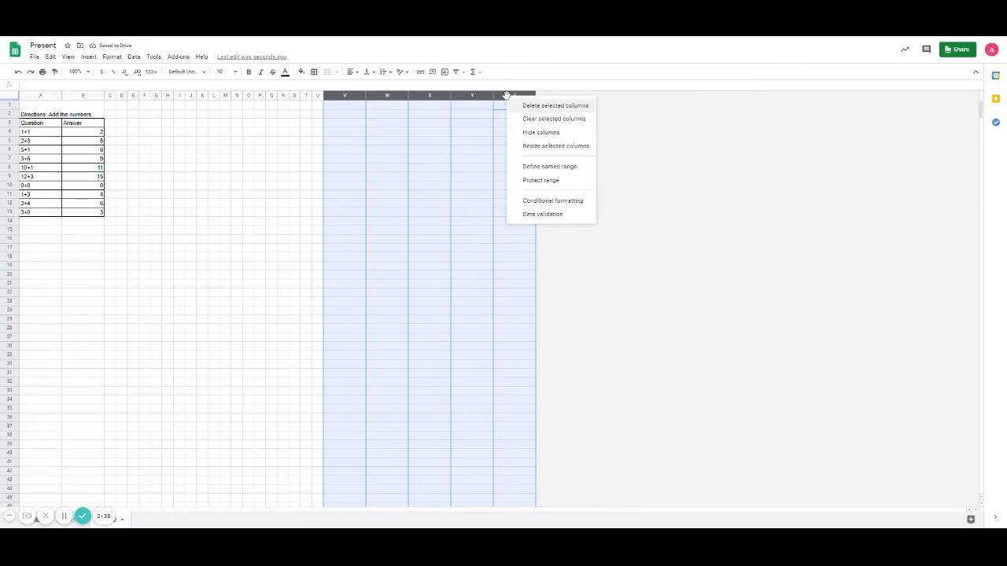
click(549, 107)
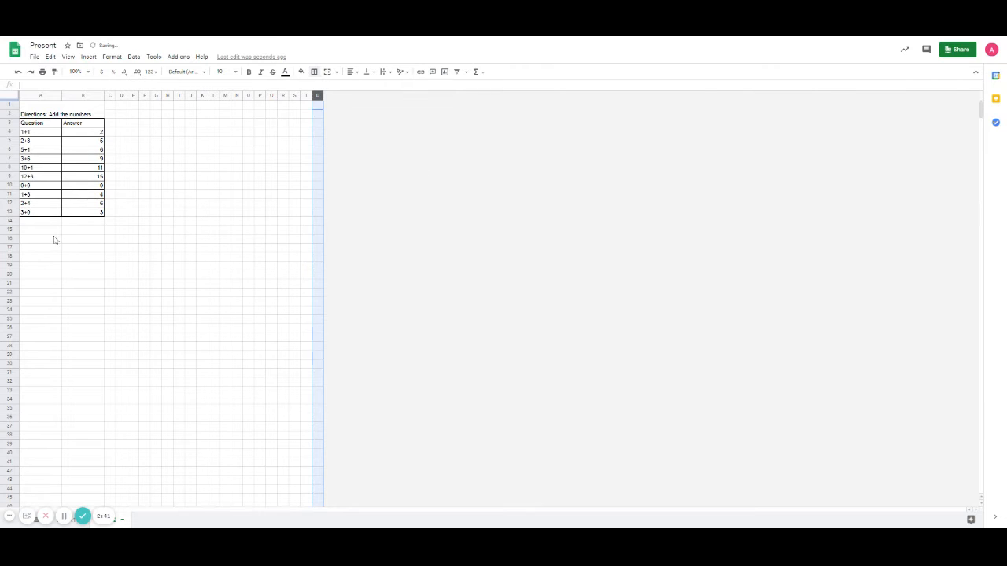
drag(33, 230, 323, 402)
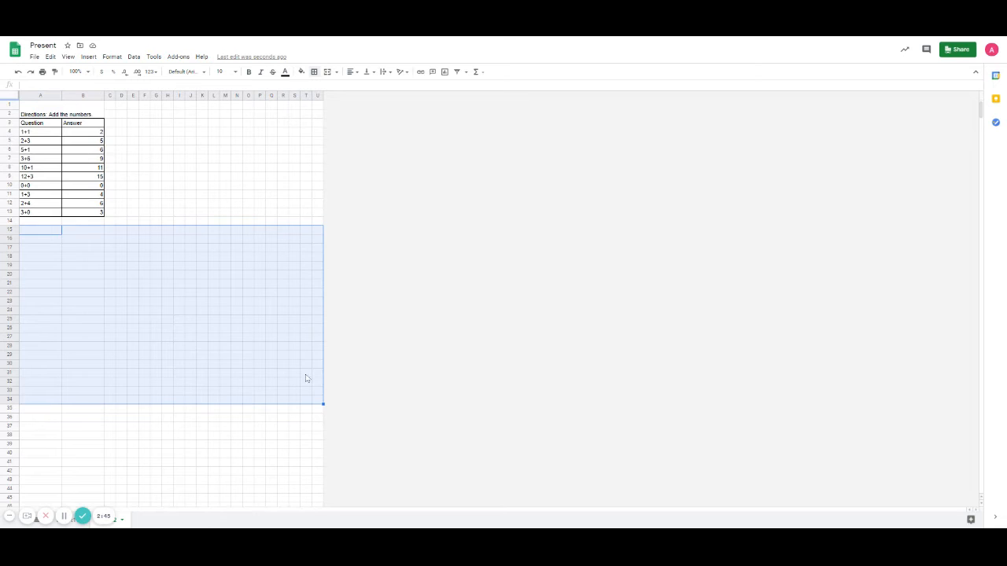
- Enter 1 in each of the cells F3 to F6
click(143, 126)
text(1)
key(Return)
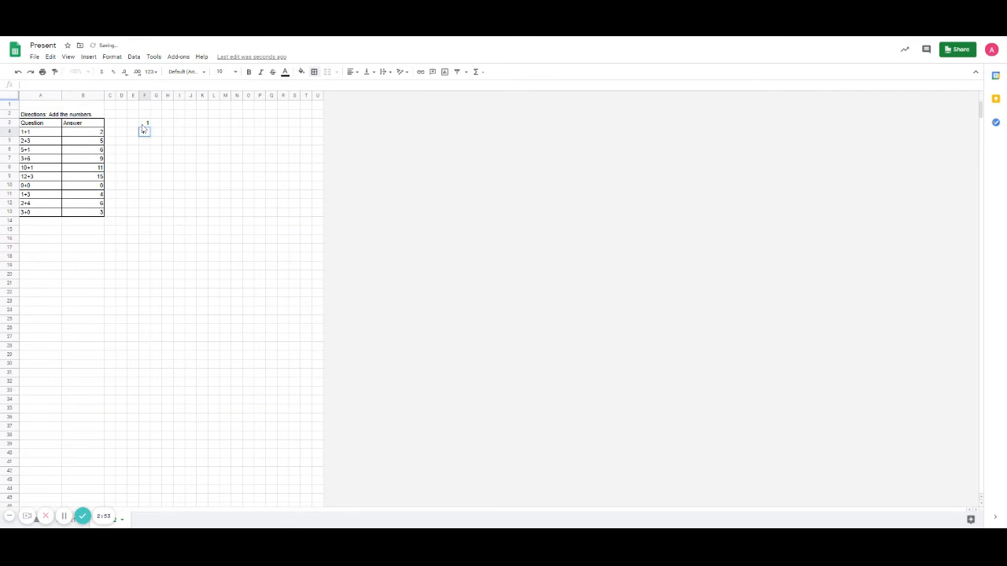
text(1)
key(Return)
text(1)
key(Return)
text(1)
- Enter 1 in each of the cells G6 to I6
key(Tab)
text(1)
key(Tab)
text(1)
key(Tab)
text(1)
- Fill the cells G3 to I5 with 1s to complete the four-by-four block F3:I6
key(Left)
key(Up)
text(1)
key(Up)
text(1)
key(Up)
text(1)
key(Left)
text(1)
key(Down)
text(1)
key(Right)
text(1)
key(Down)
text(1)
key(Left)
text(1)
- Enter 1 in each of the cells F8 to F11, leaving row 7 empty below the first block
key(Down)
key(Down)
key(Down)
key(Left)
text(1)
key(Down)
text(1)
key(Down)
text(1)
key(Down)
text(1)
key(Down)
- Enter 1 in each of the cells G11 to I11
key(Up)
key(Right)
text(1)
key(Right)
text(1)
key(Right)
text(1)
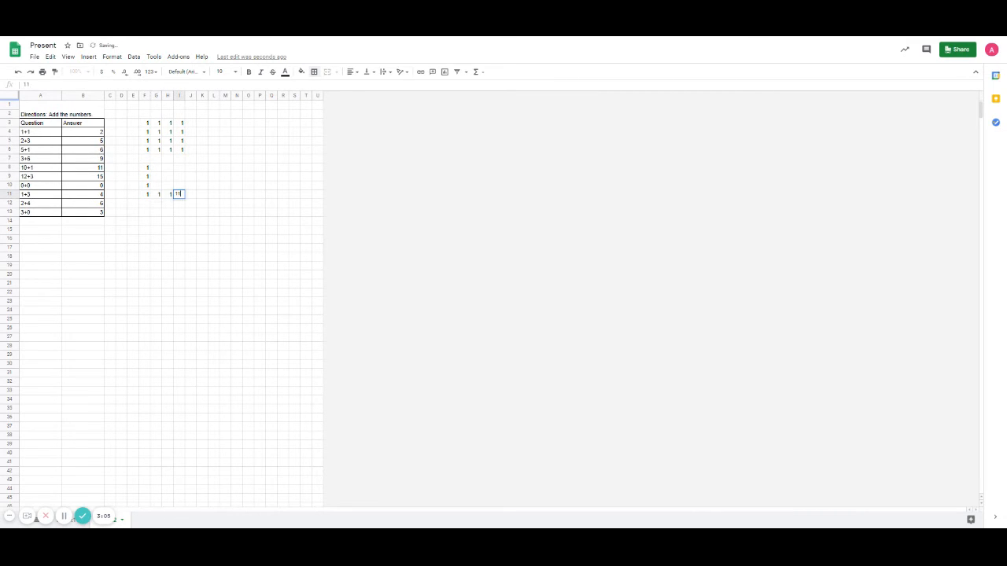
key(Up)
key(Down)
text(1)
- Enter 1 in each of the cells G10 to I10
key(Up)
text(1)
key(Left)
text(1)
key(Left)
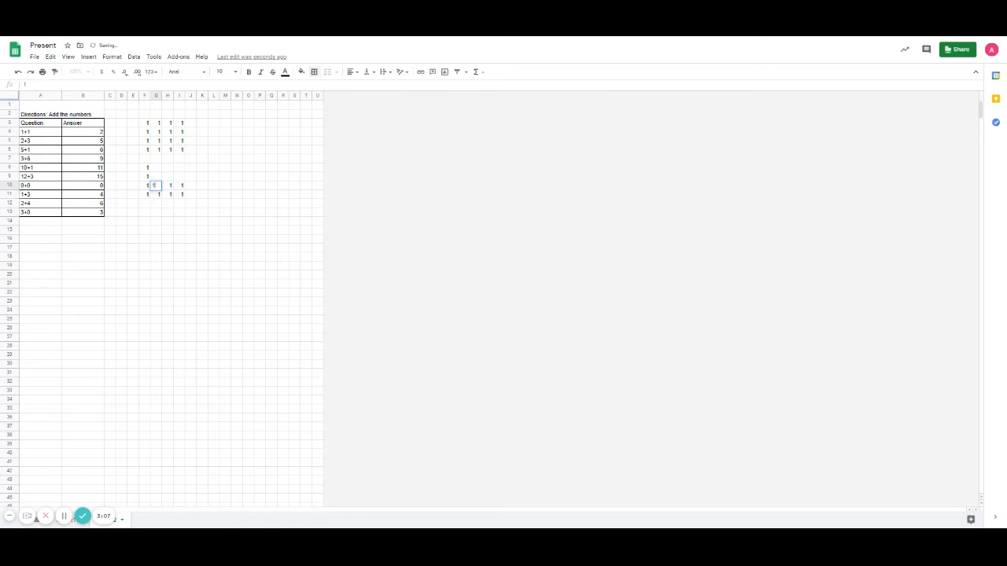
- Enter 1 in each of the cells G9 to I9 and G8 to I8 to complete the block F8:I11
key(Up)
text(1)
key(Right)
text(1)
key(Right)
text(1)
key(Up)
text(1)
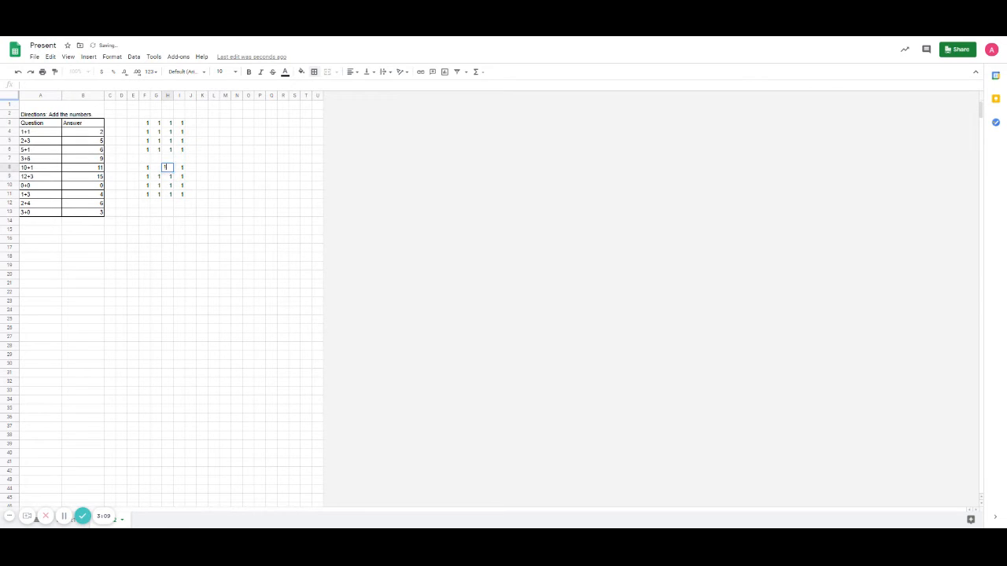
key(Left)
text(1)
- Enter 1 in each of the cells K3 to K6, leaving column J empty beside the first block
key(Right)
key(Right)
key(Right)
key(Right)
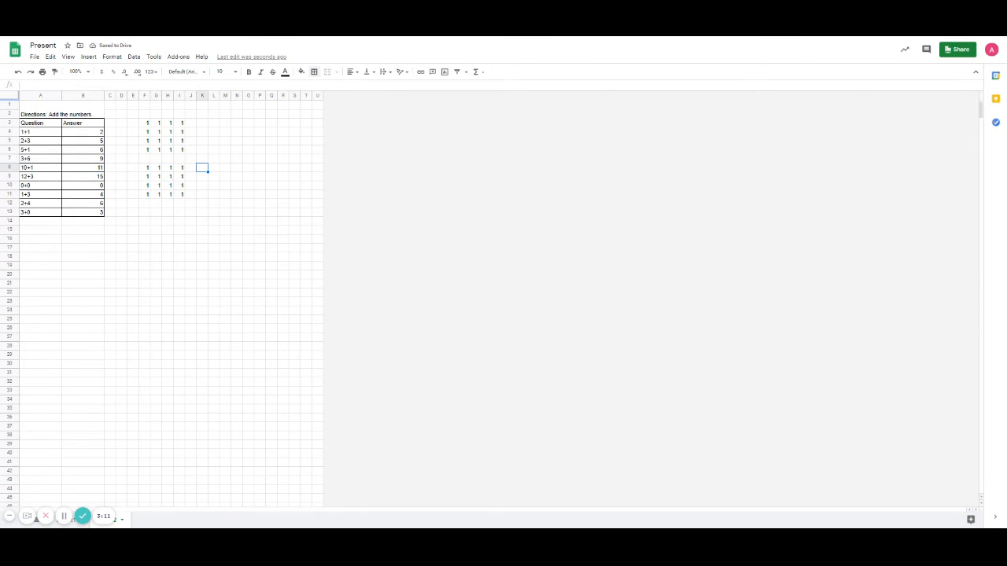
key(Up)
key(Up)
text(1)
key(Up)
text(1)
key(Up)
text(1)
key(Up)
text(1)
- Enter 1 in each of the cells L3 to N3
key(Right)
text(1)
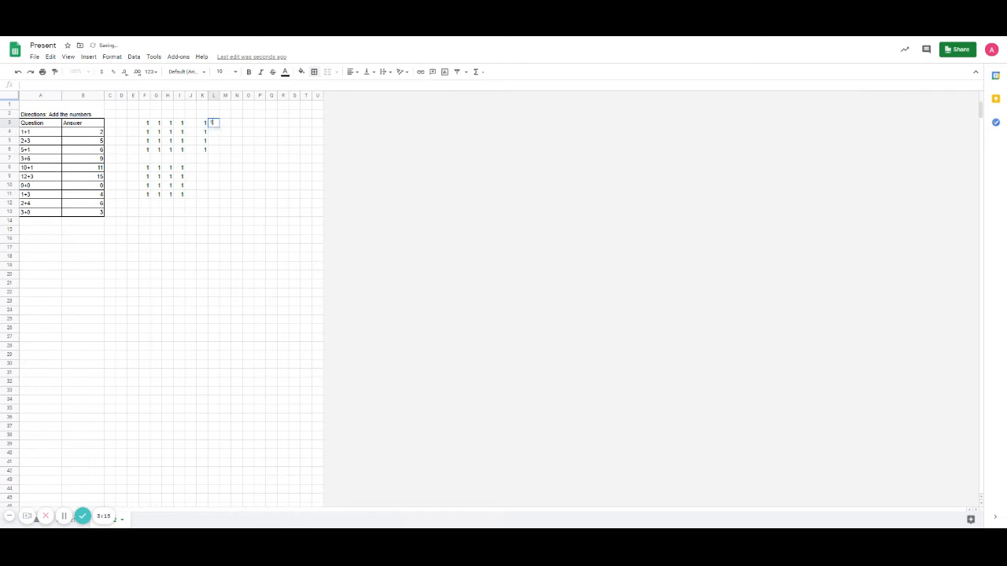
key(Right)
text(1)
key(Right)
text(1)
key(Right)
text(1)
- Fill the cells L4 to N6 with 1s to complete the four-by-four block K3:N6
key(Right)
key(Left)
key(Left)
key(Left)
key(Down)
text(1)
key(Right)
text(1)
key(Right)
text(1)
key(Down)
text(1)
key(Left)
text(1)
key(Left)
text(1)
key(Right)
text(1)
key(Right)
text(1)
- Enter 1 in each of the cells K8 to K11
key(Down)
key(Down)
key(Down)
key(Left)
key(Left)
key(Left)
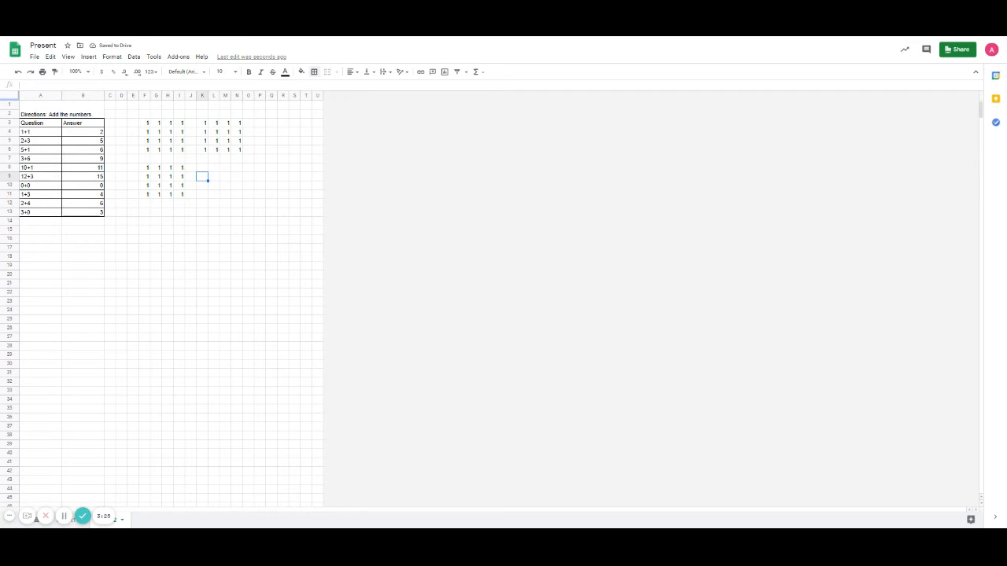
drag(148, 124, 184, 158)
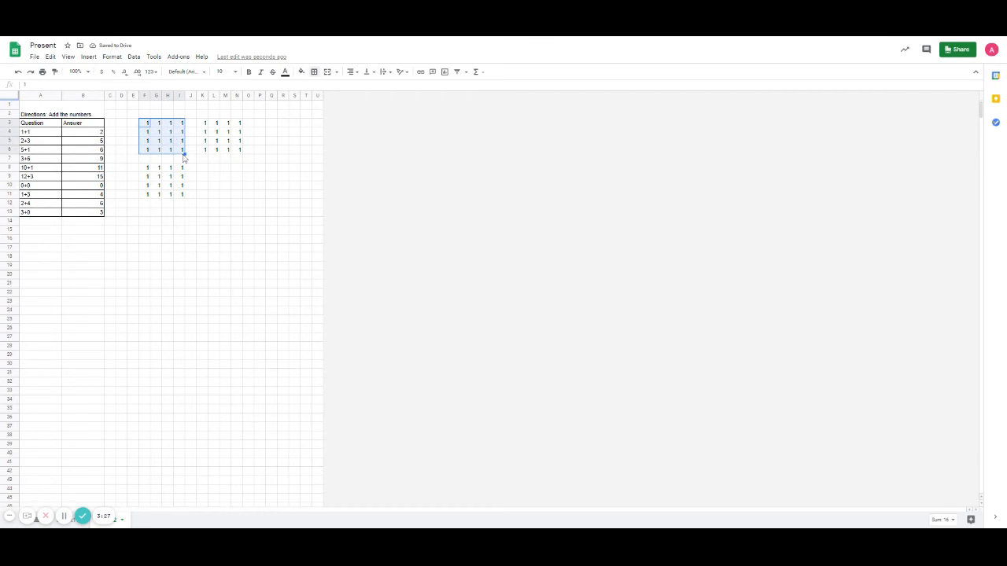
click(205, 170)
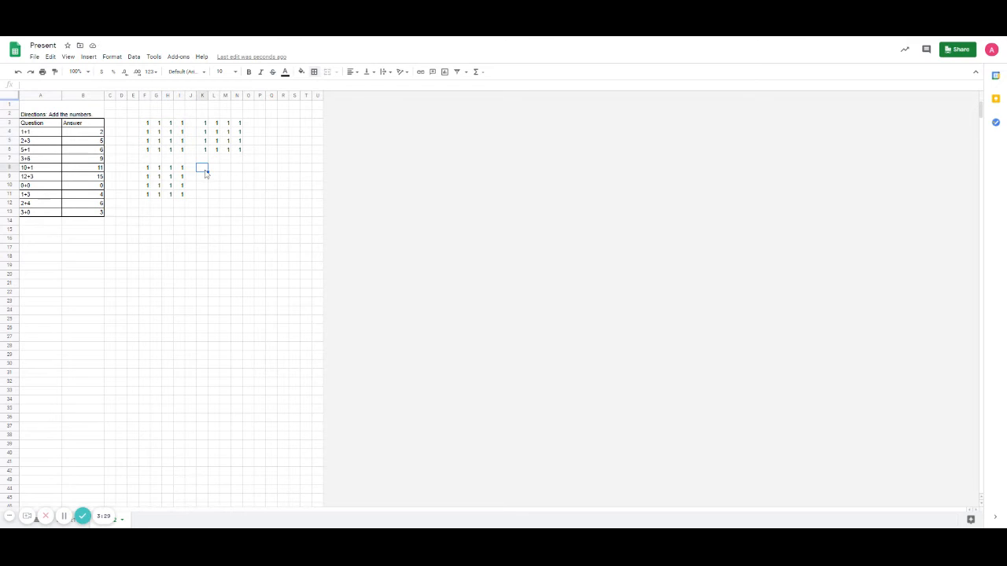
text(1)
key(Return)
text(1)
key(Return)
text(1)
- Enter 1 in each of the cells L11 to N11
key(Tab)
text(1)
key(Tab)
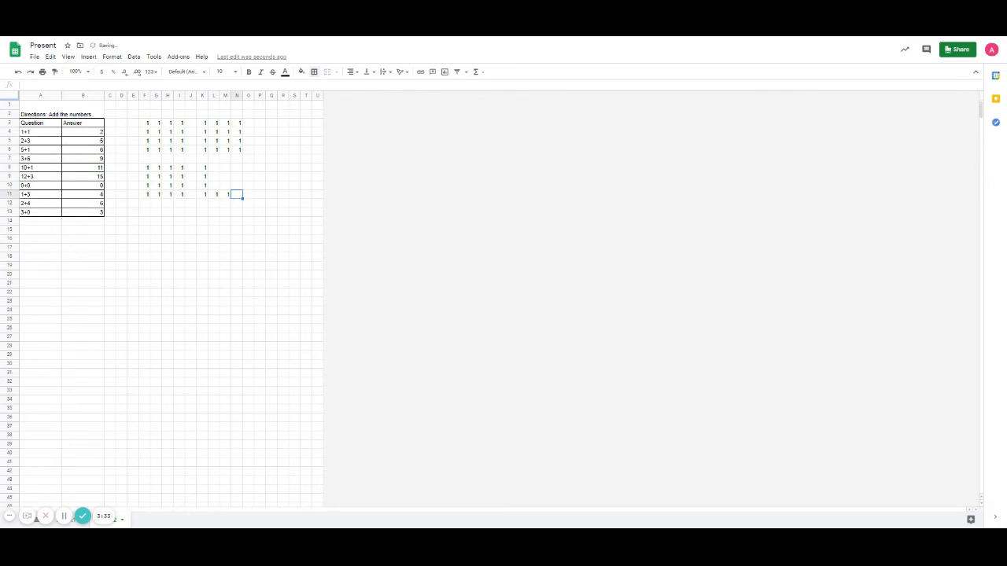
text(1)
key(Tab)
text(1)
- Enter 1 in each of the cells N8 to N10
key(Up)
text(1)
key(Up)
text(1)
key(Up)
text(1)
- Fill the cells L8 to M10 with 1s to complete the four-by-four block K8:N11
key(Left)
text(1)
key(Return)
text(1)
key(Return)
text(1)
key(Tab)
key(Up)
text(1)
key(Return)
text(1)
- Fill the empty column between the blocks, cells J3 to J11, with 2s
key(Left)
key(Left)
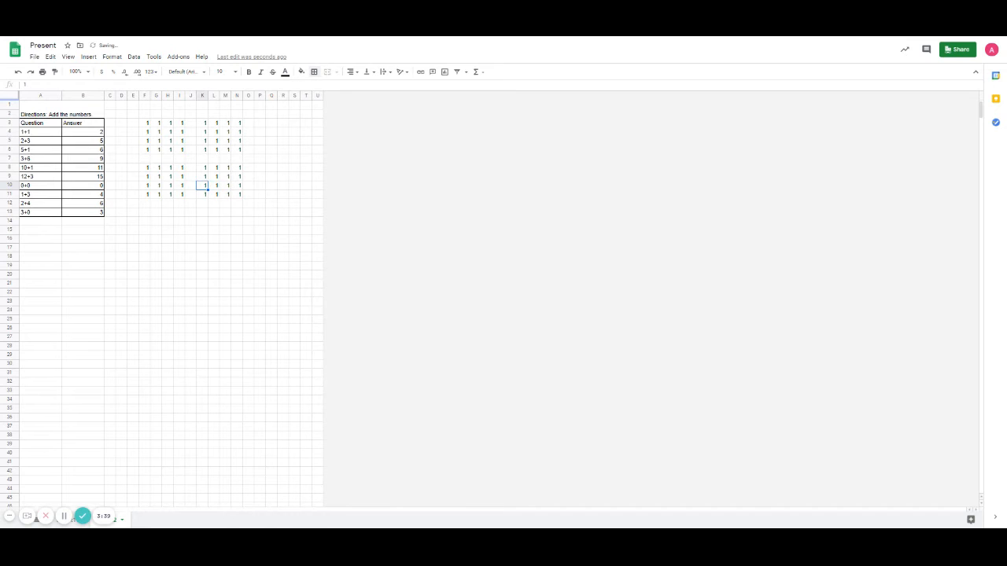
key(Left)
key(Down)
text(2)
key(Up)
text(2)
key(Up)
text(2)
key(Up)
text(2)
key(Up)
text(2)
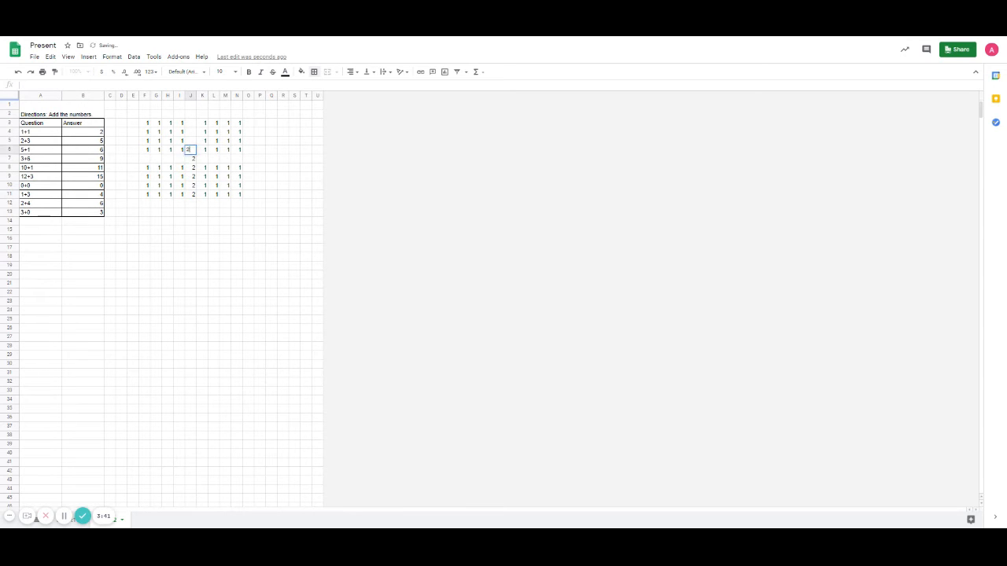
- Enter 2 in each of the cells F7 to I7, between the two blocks on the present's left half
key(Down)
key(Down)
key(Down)
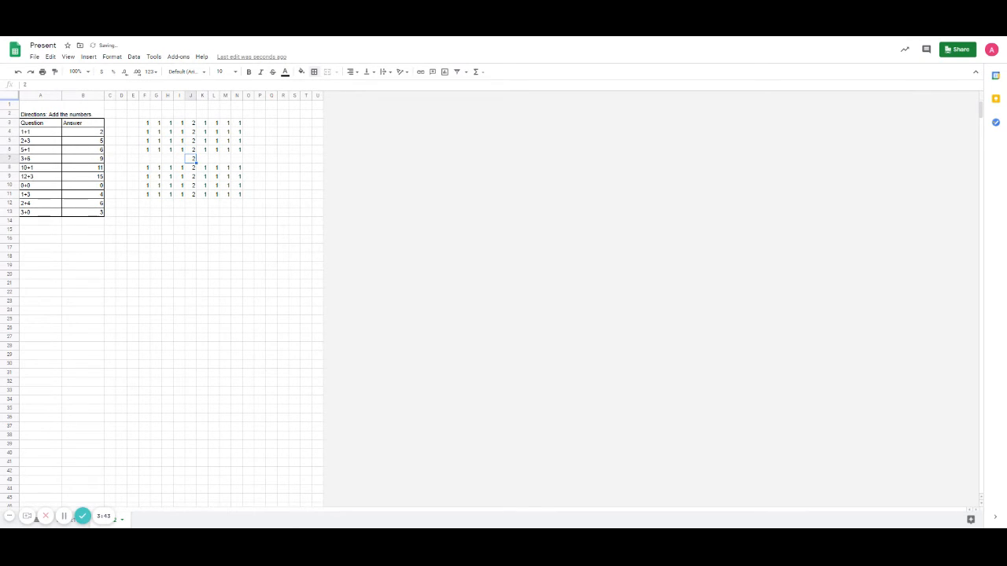
key(Left)
text(2)
key(Left)
key(Left)
text(2)
key(Right)
key(Left)
text(2)
key(Left)
text(2)
key(Right)
key(Right)
text(2)
- Enter 2 in each of the cells K7 to N7 to complete the horizontal ribbon
key(Right)
key(Right)
key(Right)
text(2)
key(Right)
text(2)
key(Right)
text(2)
key(Right)
text(2)
- Enter 3 in cell J2, directly above the vertical ribbon of 2s
key(Up)
key(Left)
key(Left)
key(Left)
key(Left)
key(Up)
key(Up)
key(Up)
key(Up)
text(3)
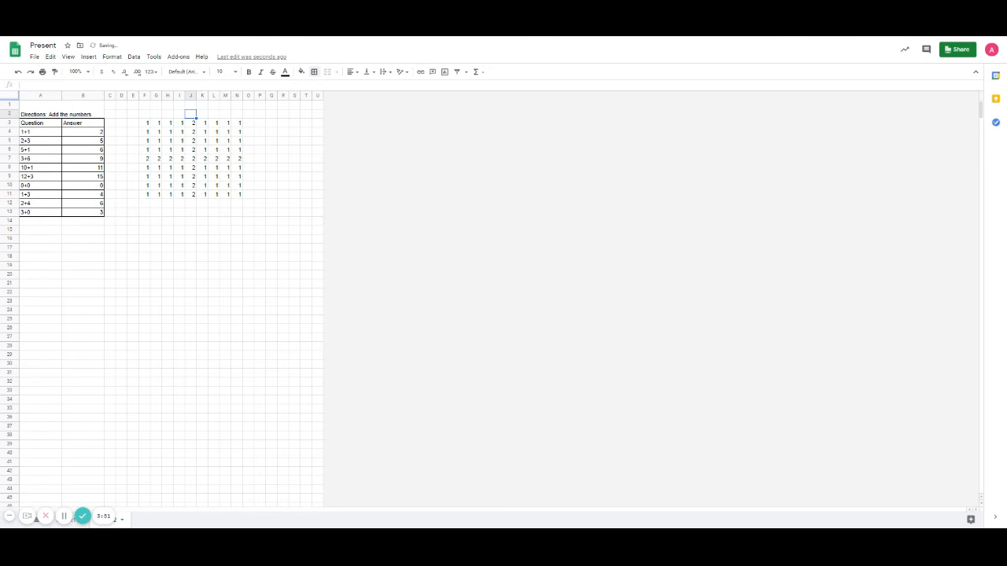
- Enter 3 in each of the cells K1, L1, K2 and L2 for one half of the bow
key(Right)
key(Up)
text(3)
key(Right)
text(3)
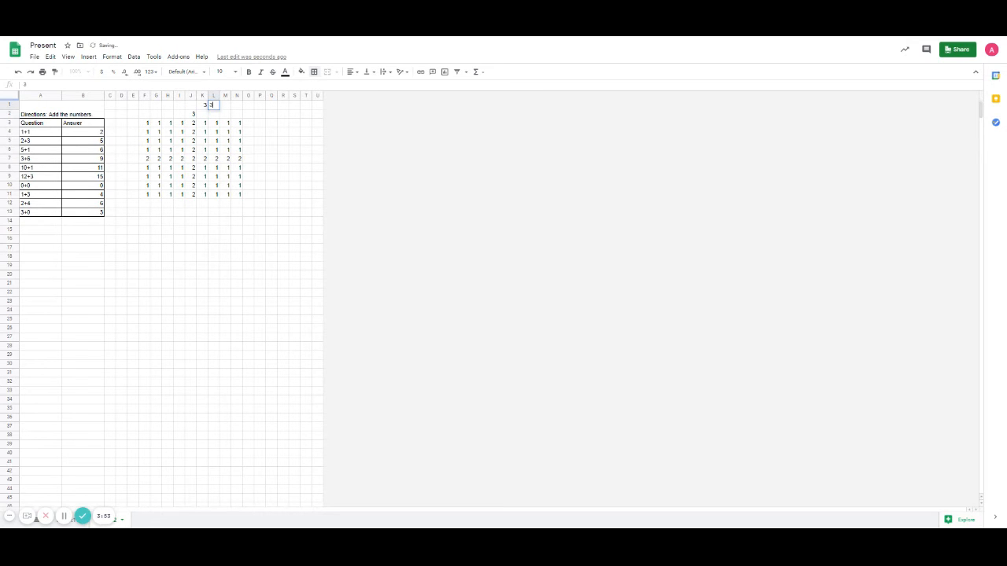
key(Down)
text(3)
key(Left)
text(3)
- Enter 3 in each of the cells H1, I1, H2 and I2 for the other half of the bow
key(Left)
key(Left)
text(3)
key(Up)
text(3)
key(Left)
text(3)
key(Left)
text(3)
key(Right)
key(Down)
text(3)
key(Left)
key(Up)
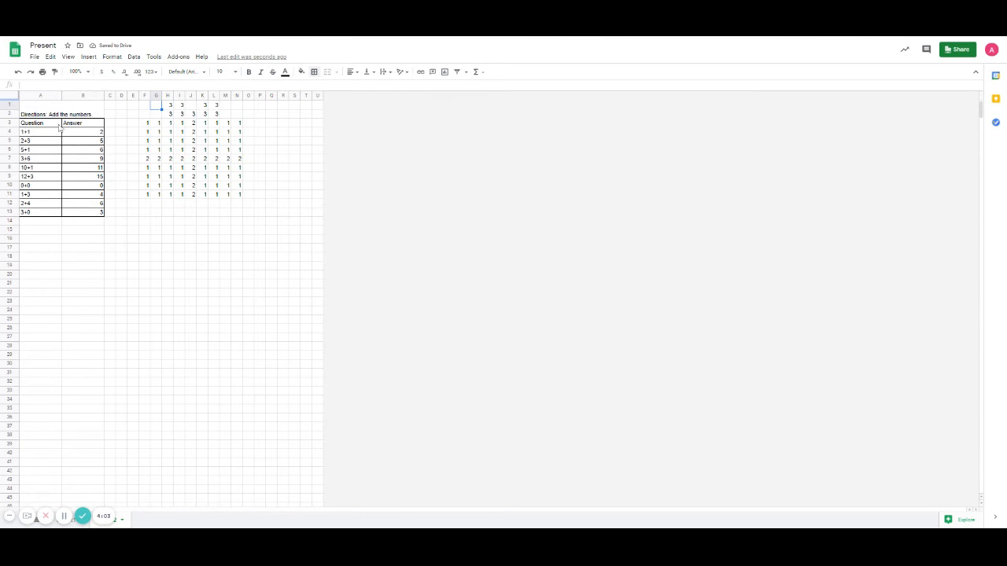
- Add a conditional formatting rule to F3:F6, F8:F11, G11:I11 and G3:I3 with the custom formula =$B$4=2
drag(147, 126, 184, 199)
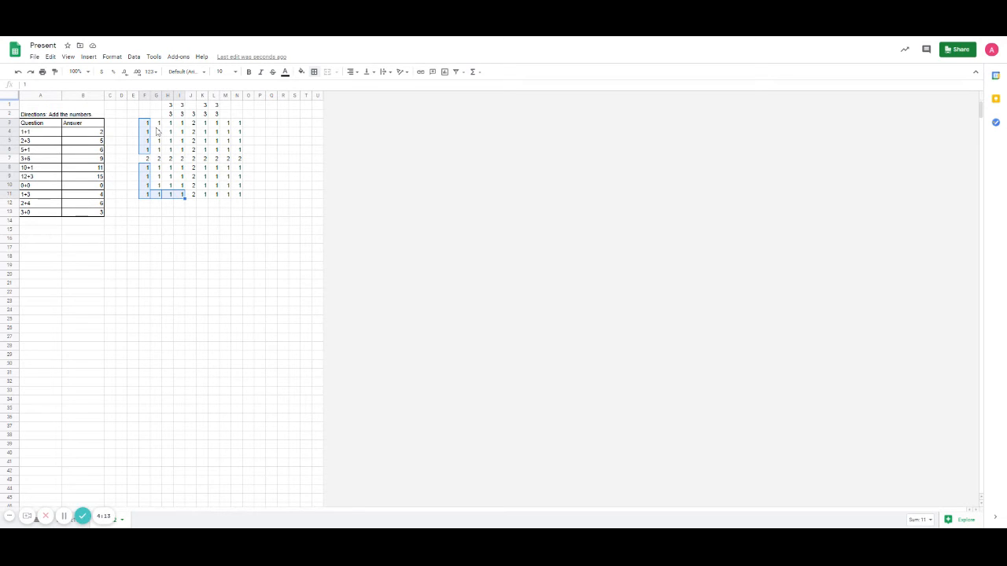
drag(158, 124, 180, 126)
click(115, 58)
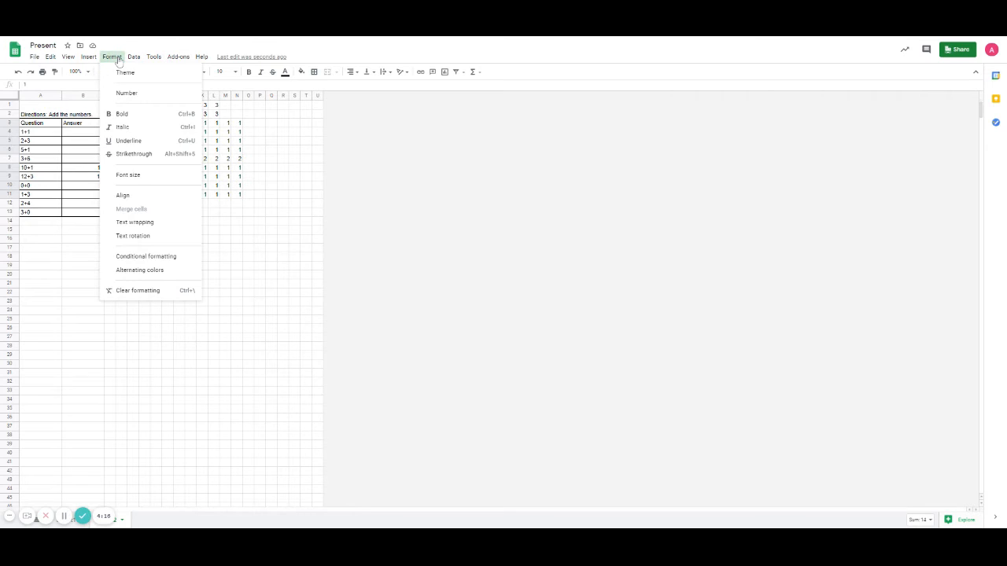
click(165, 290)
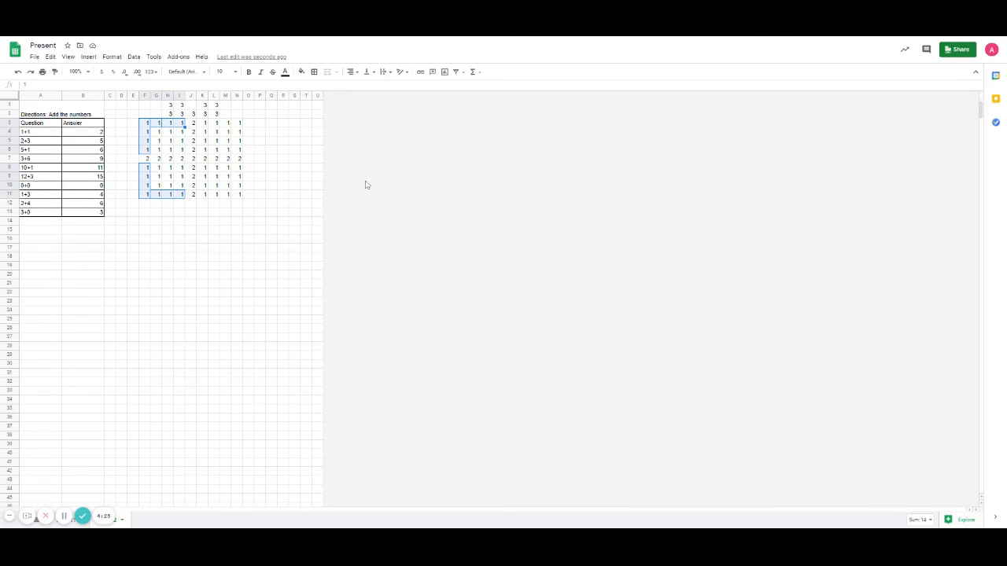
click(111, 57)
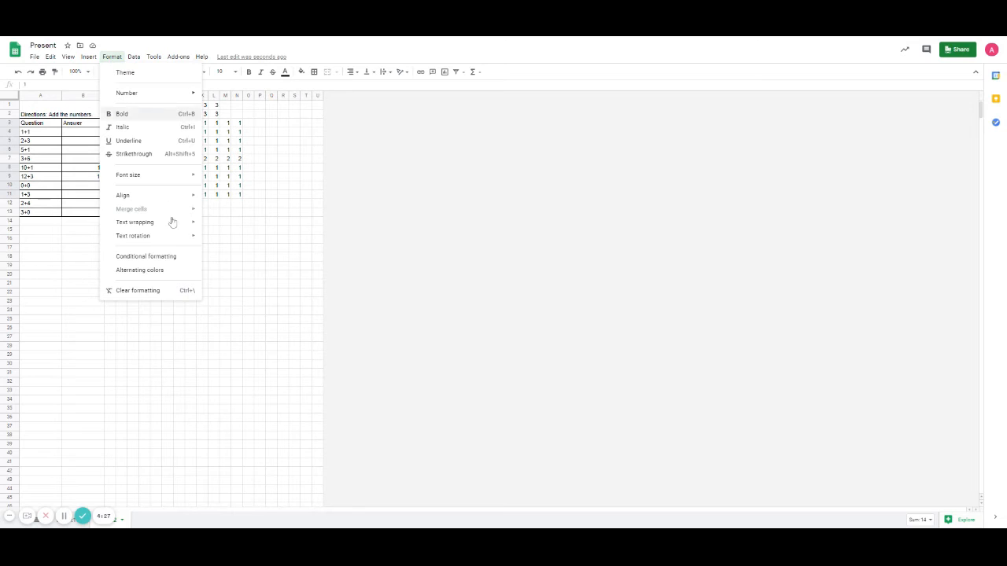
click(155, 258)
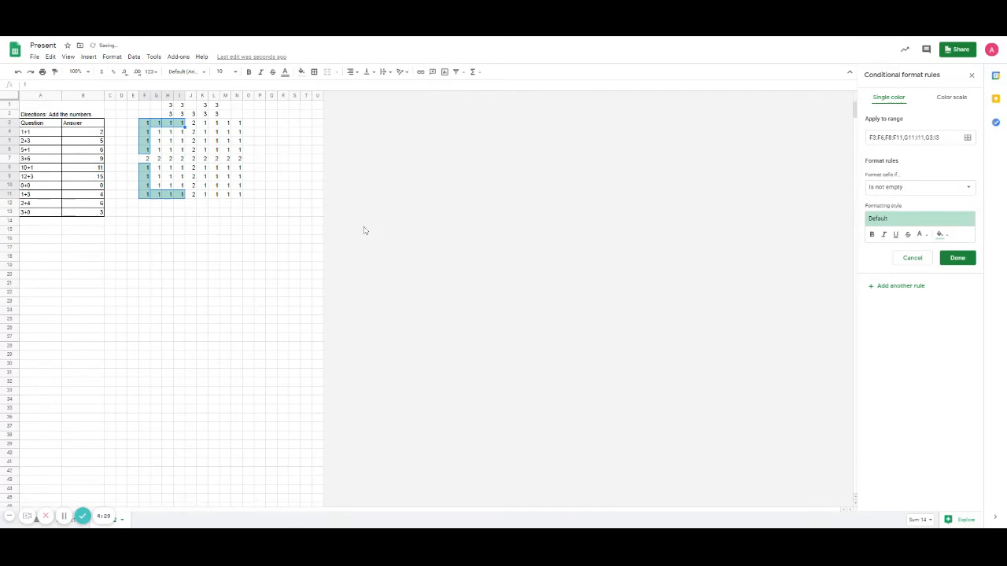
click(897, 196)
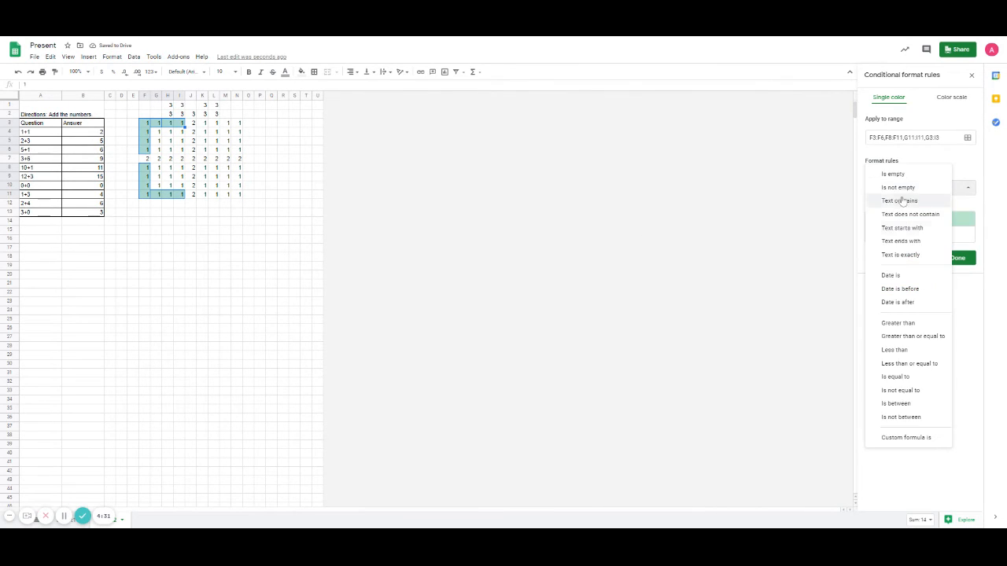
click(930, 441)
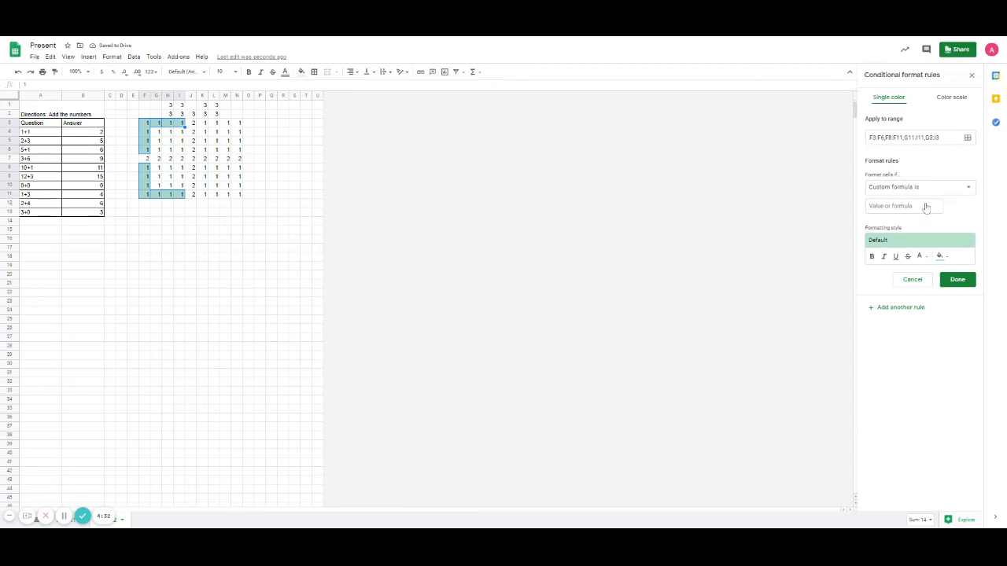
click(926, 207)
text(=$B)
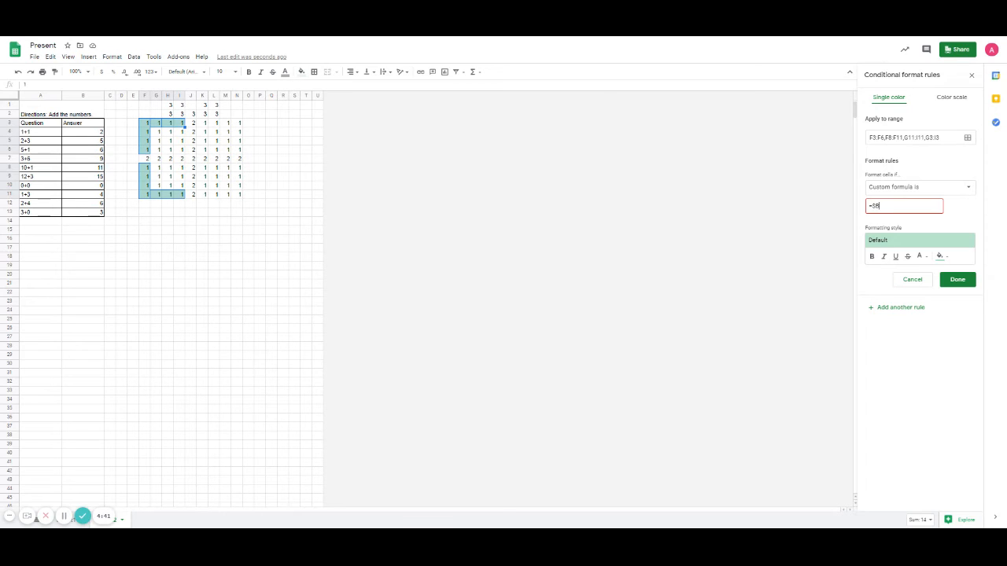
text($4=2)
- Give the =$B$4=2 rule a dark green fill and save it
click(939, 255)
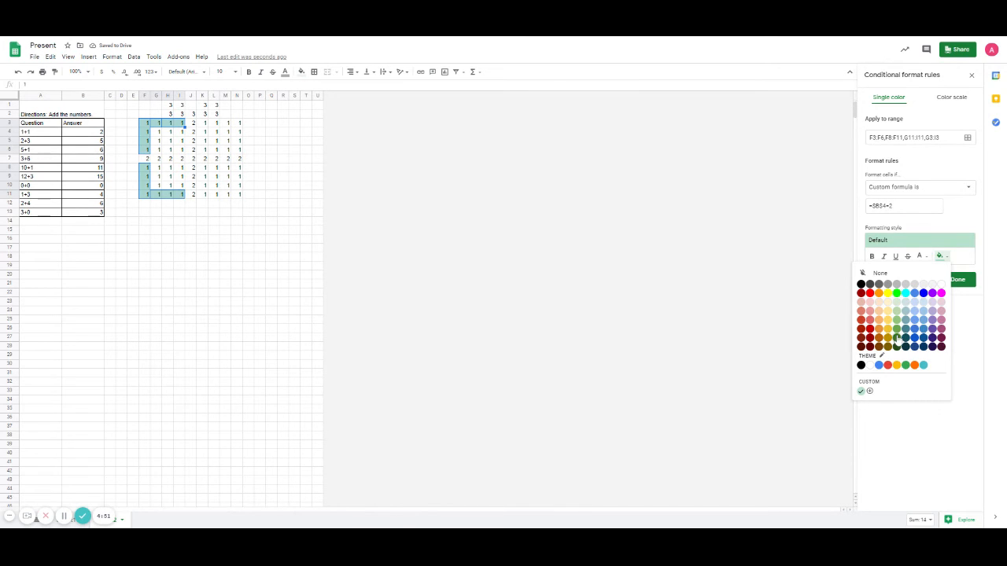
click(897, 339)
click(959, 284)
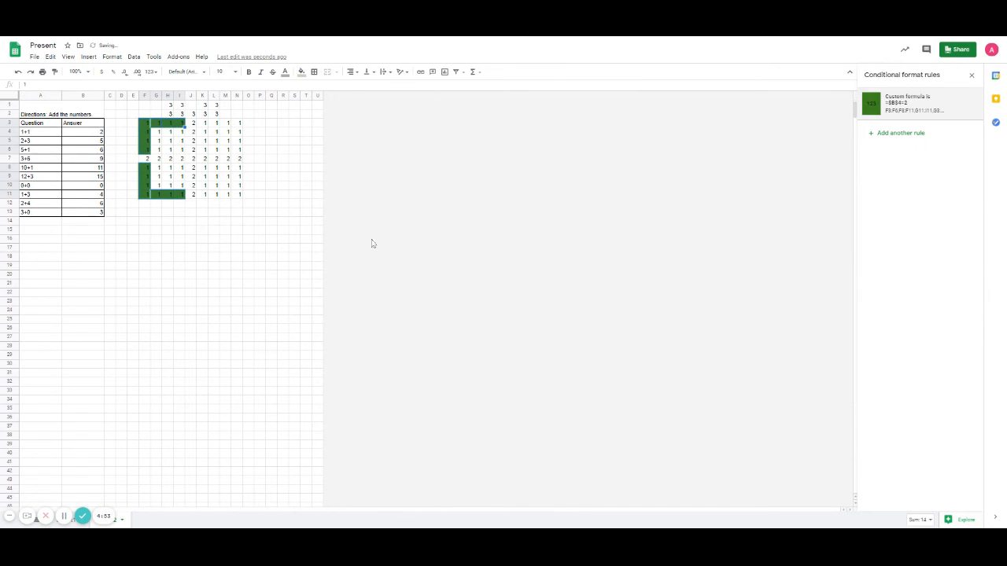
- Test the green rule by changing the answer in B4 to 0 and setting it back to 2
click(90, 134)
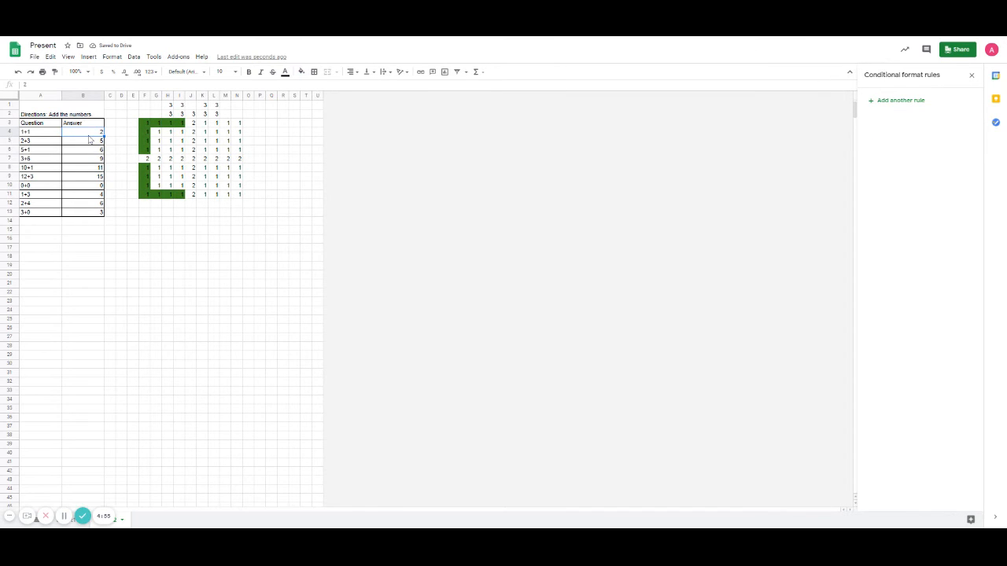
text(0)
key(Return)
key(Up)
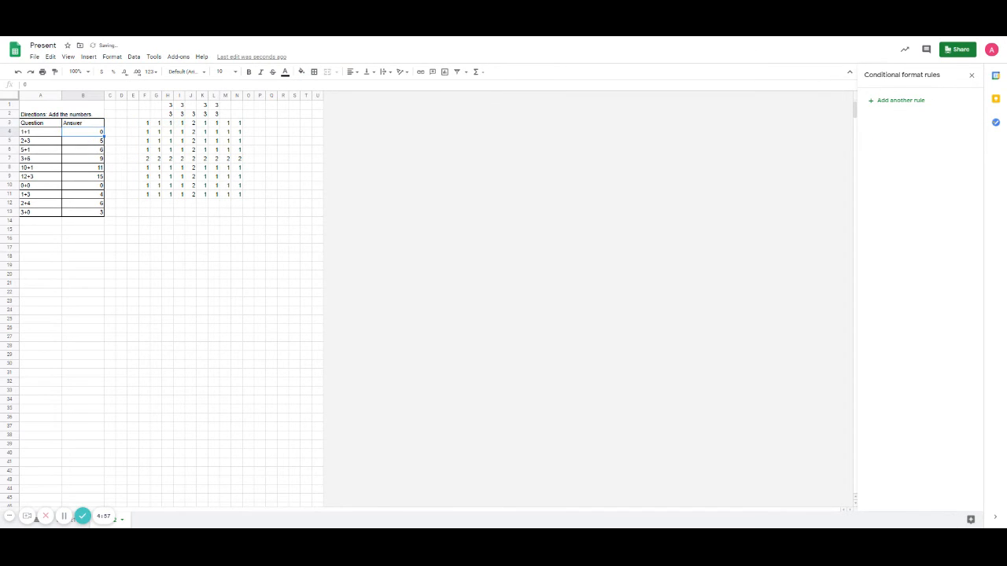
text(2)
key(Return)
key(Up)
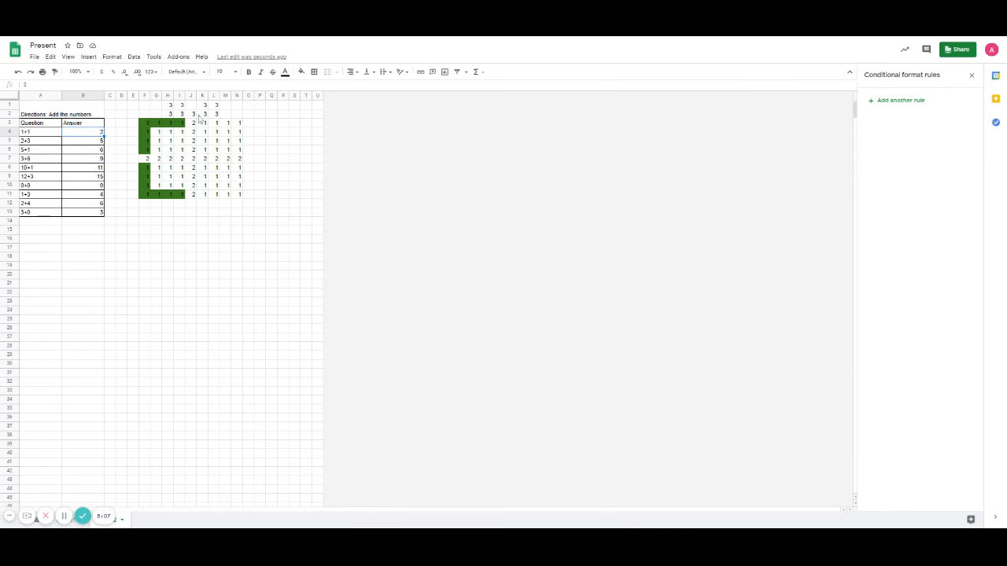
- Add a conditional formatting rule to K1:L2 with the custom formula =$B$5=5 and a red fill
mouse_move(203, 116)
mouse_down()
mouse_move(201, 105)
mouse_move(215, 118)
mouse_up()
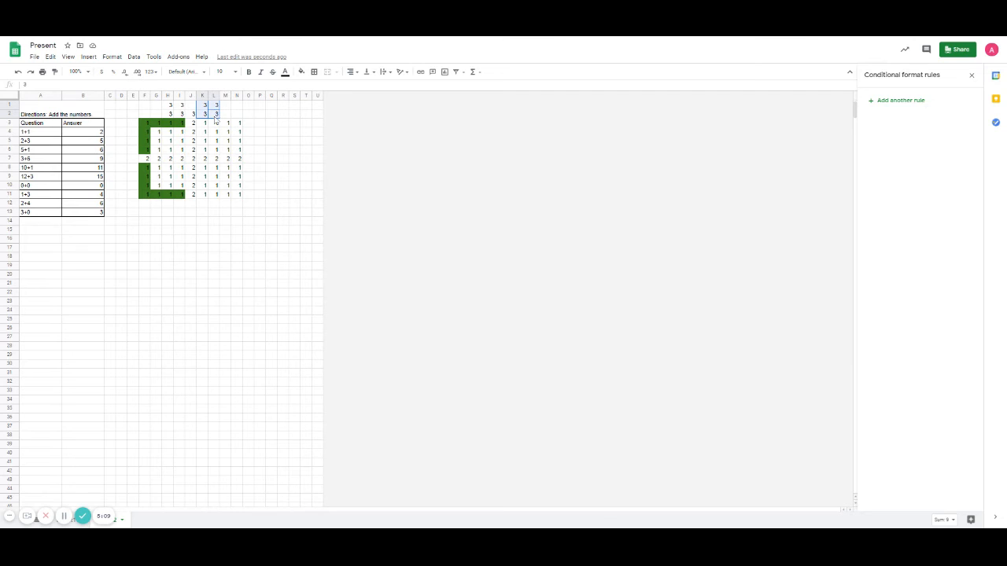
click(897, 100)
click(900, 189)
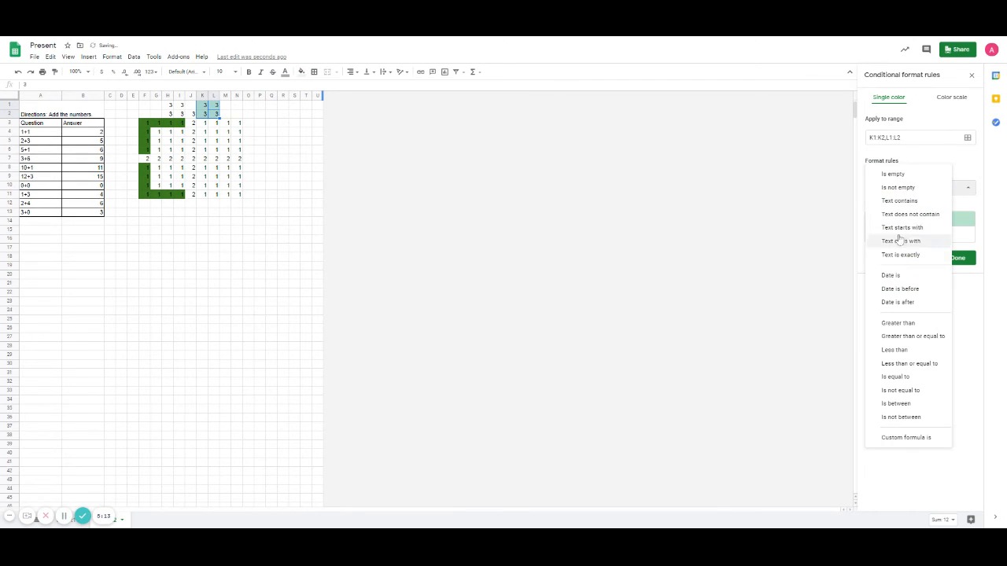
click(905, 438)
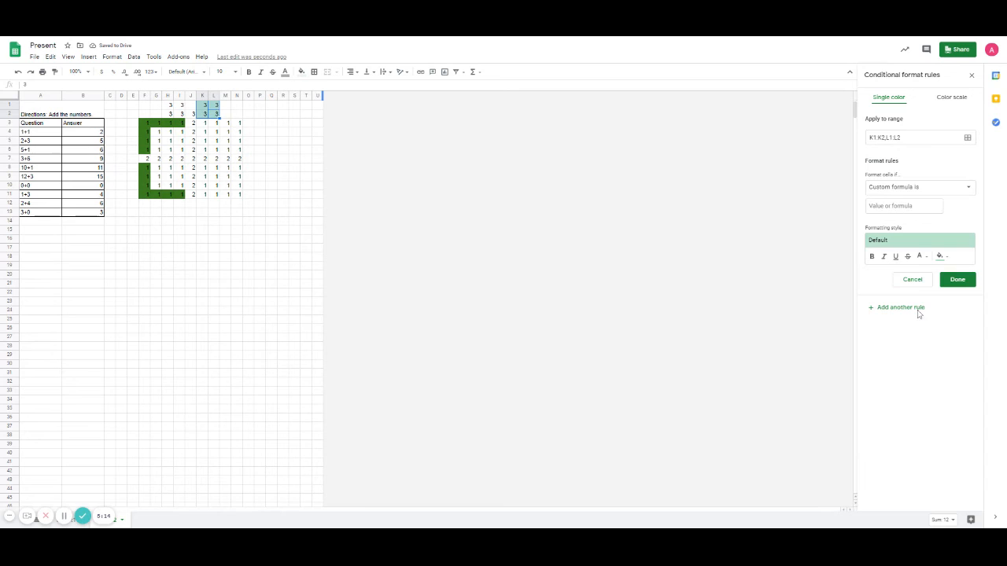
click(904, 207)
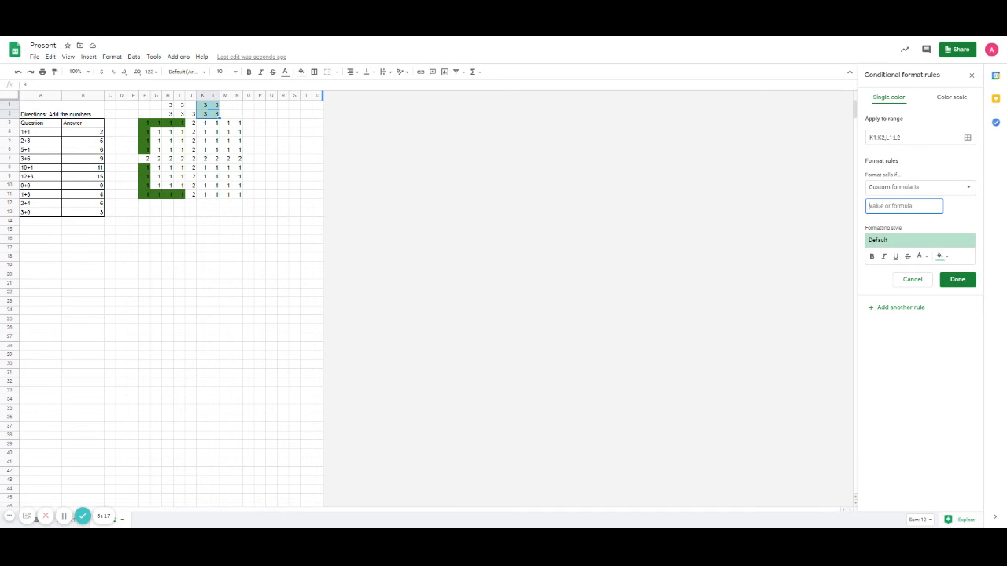
text(=$B$5=5)
click(939, 256)
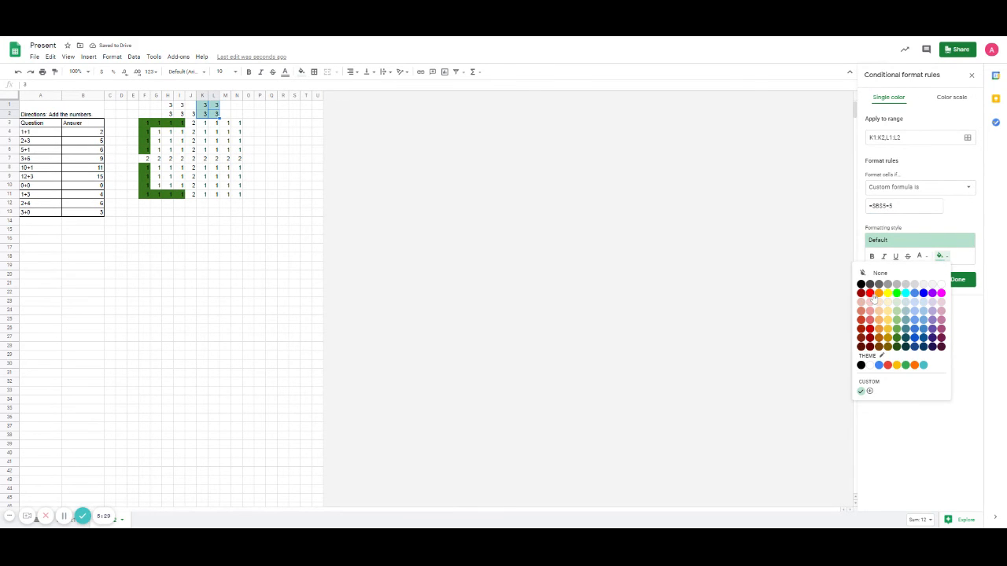
click(870, 293)
click(958, 281)
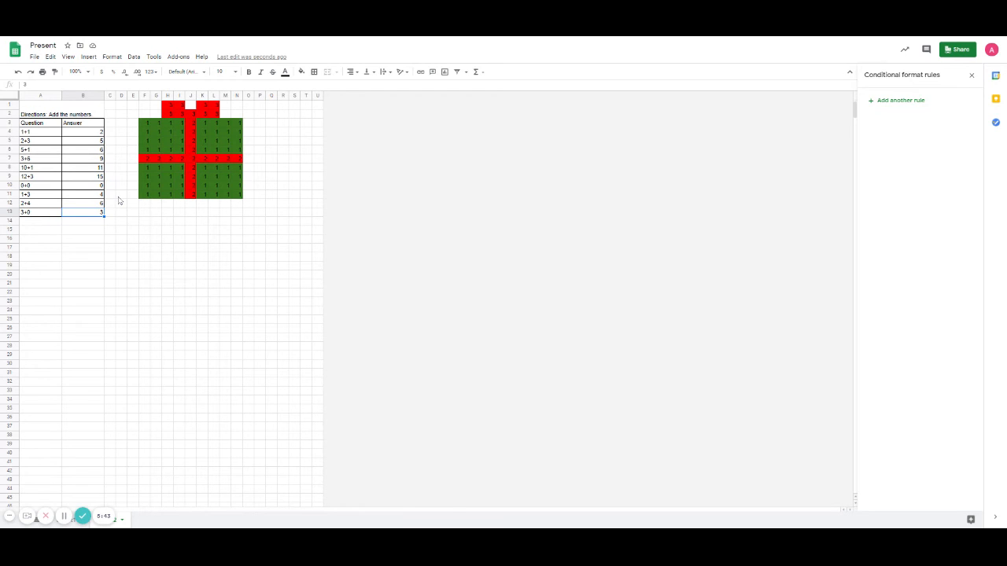
- Clear the answers in cells B6 to B12 of the question table
click(88, 205)
key(Delete)
key(Up)
key(Delete)
key(Up)
key(Delete)
key(Up)
key(Delete)
key(Up)
key(Delete)
key(Up)
key(Delete)
key(Up)
key(Delete)
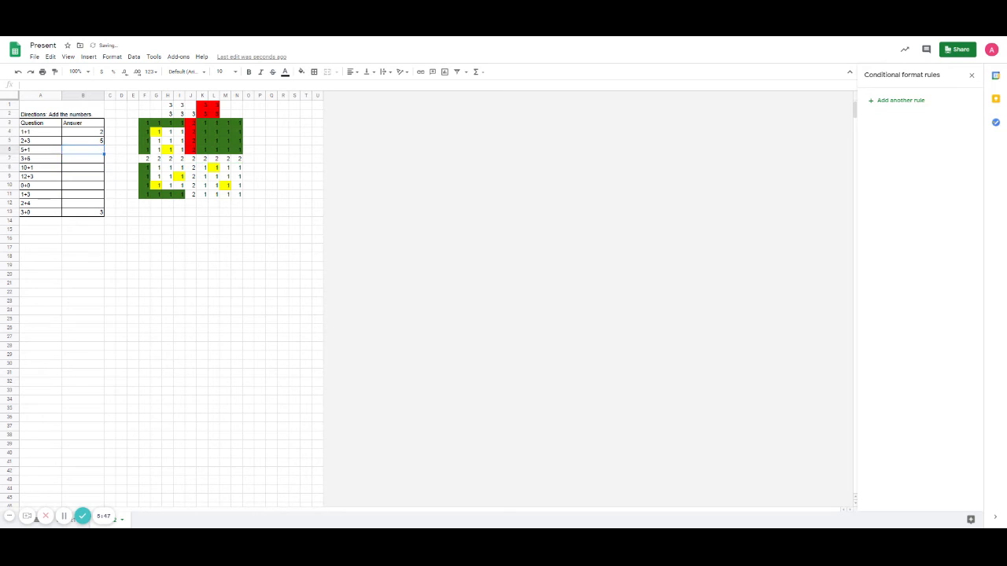
- Clear the answer to the last question, in cell B13
key(Down)
key(Down)
key(Down)
key(Down)
key(Down)
key(Down)
key(Down)
key(Delete)
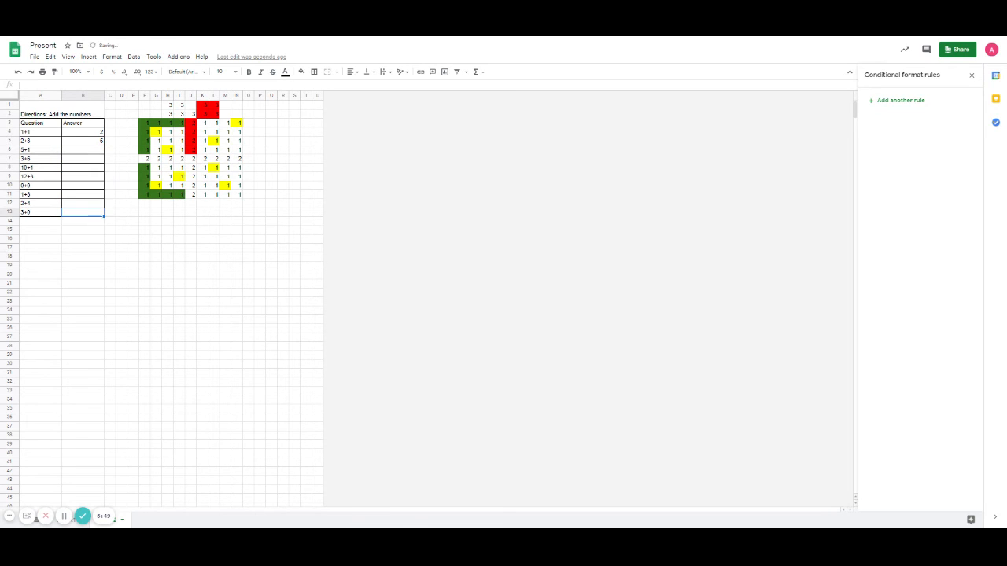
- Clear the two remaining answers in cells B4 and B5 of the question table
key(Up)
key(Up)
key(Up)
key(Up)
key(Up)
key(Up)
key(Up)
key(Up)
key(Up)
key(Delete)
key(Down)
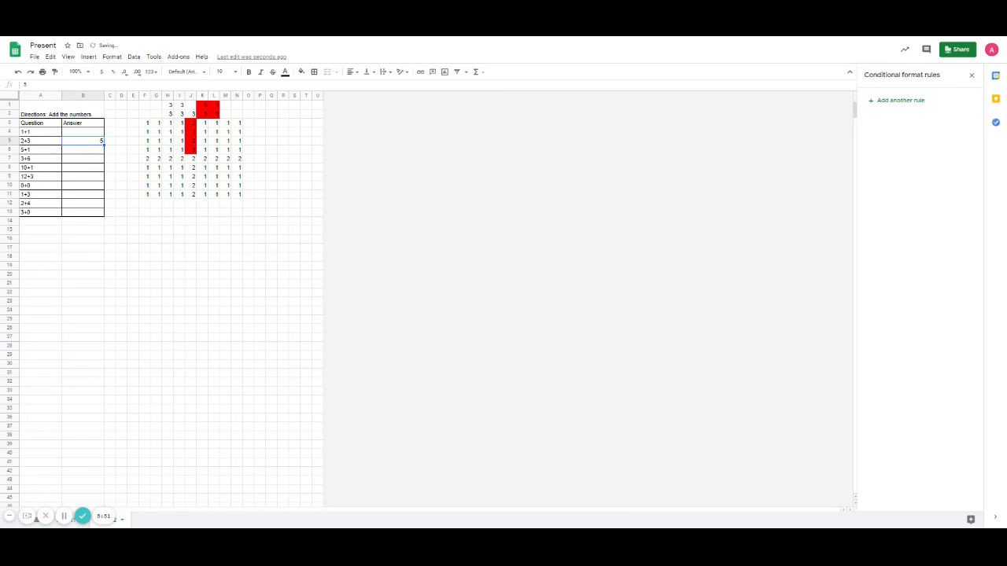
key(Delete)
- Clear the picture's numbers in column J, from J11 up to J2
key(Right)
key(Right)
key(Right)
key(Right)
key(Right)
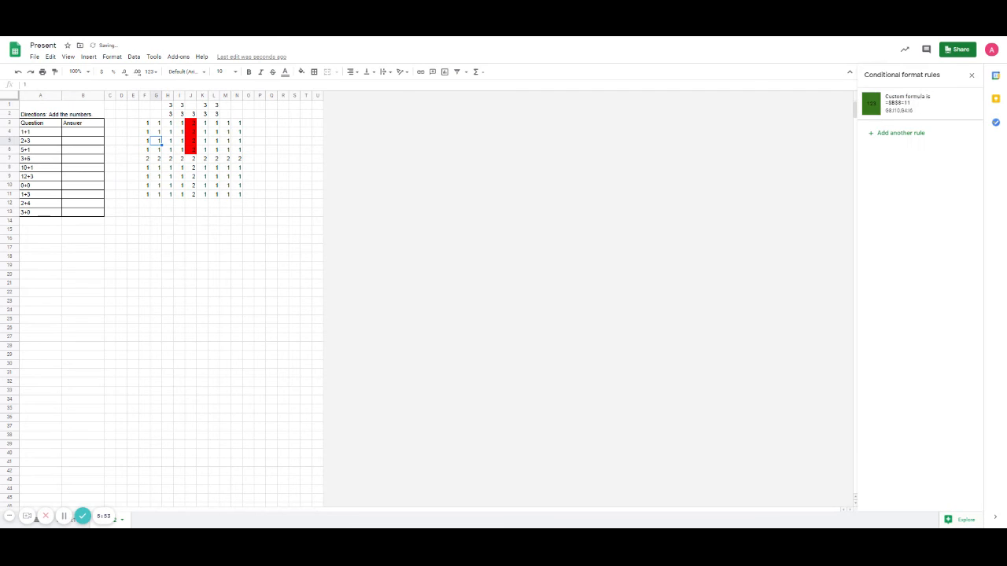
key(Right)
key(Right)
key(Right)
key(Down)
key(Down)
key(Down)
key(Down)
key(Down)
key(Down)
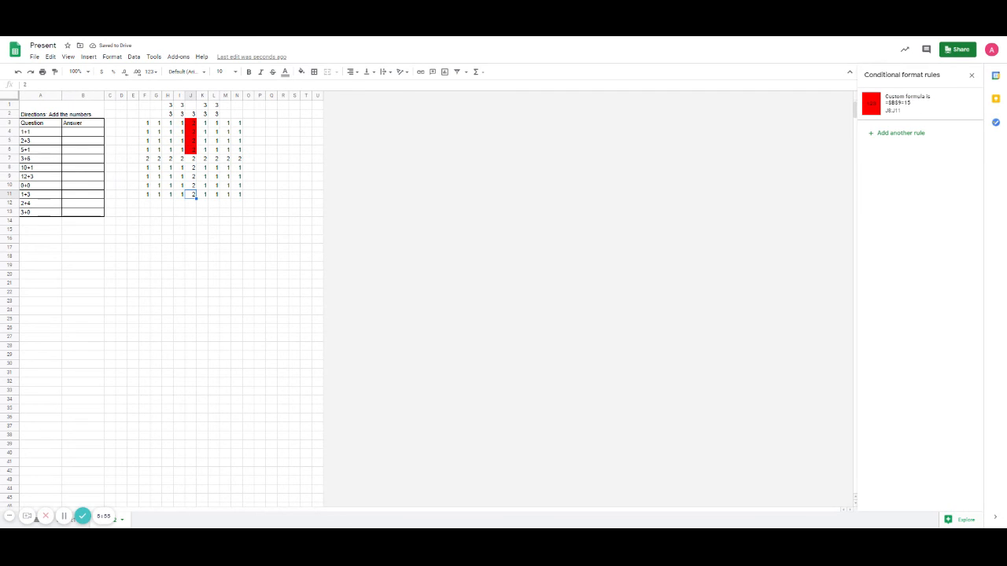
key(Delete)
key(Up)
key(Delete)
key(Up)
key(Delete)
key(Up)
key(Delete)
key(Up)
key(Delete)
key(Up)
key(Delete)
key(Up)
key(Delete)
key(Up)
key(Delete)
key(Up)
key(Delete)
key(Up)
key(Delete)
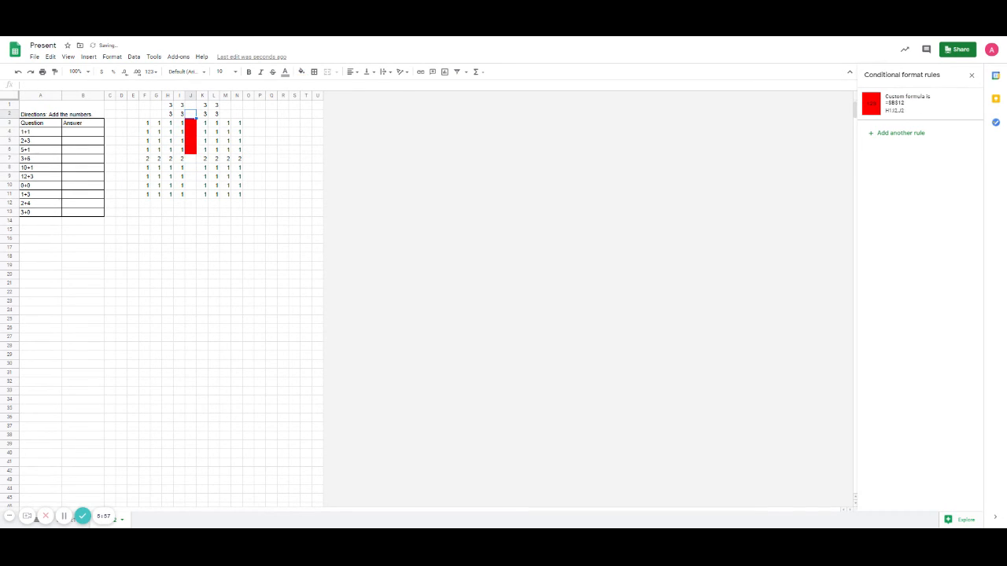
- Clear the picture's numbers in column I and the remaining columns of the number grid
key(Left)
key(Delete)
key(Up)
key(Delete)
key(Down)
key(Down)
key(Delete)
key(Down)
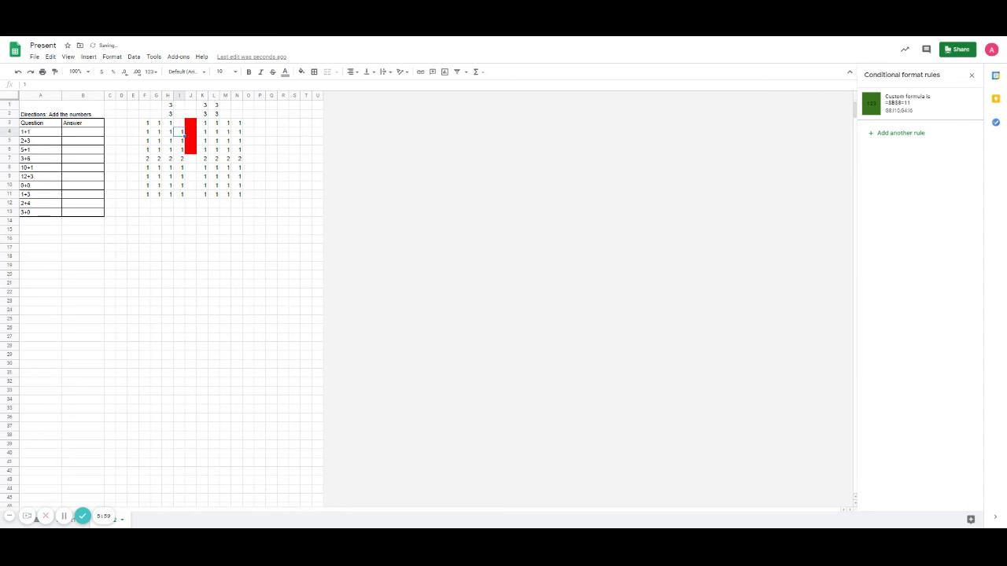
key(Delete)
key(Down)
key(Delete)
key(Down)
key(Delete)
key(Down)
key(Delete)
key(Down)
key(Delete)
key(Down)
key(Delete)
key(Down)
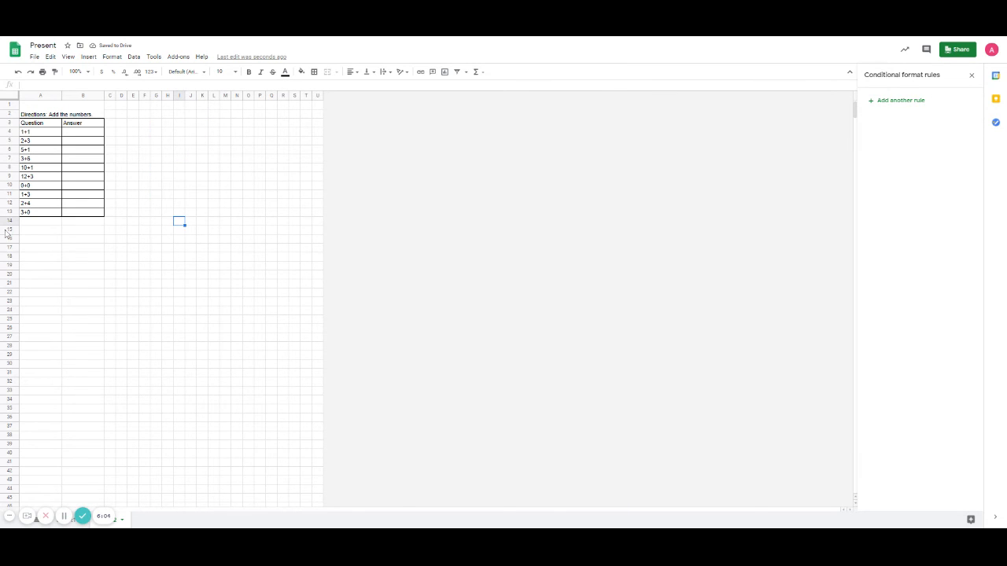
- Delete all the empty rows below row 14, removing rows 15 to 88 repeatedly
drag(38, 234, 317, 481)
right_click(307, 463)
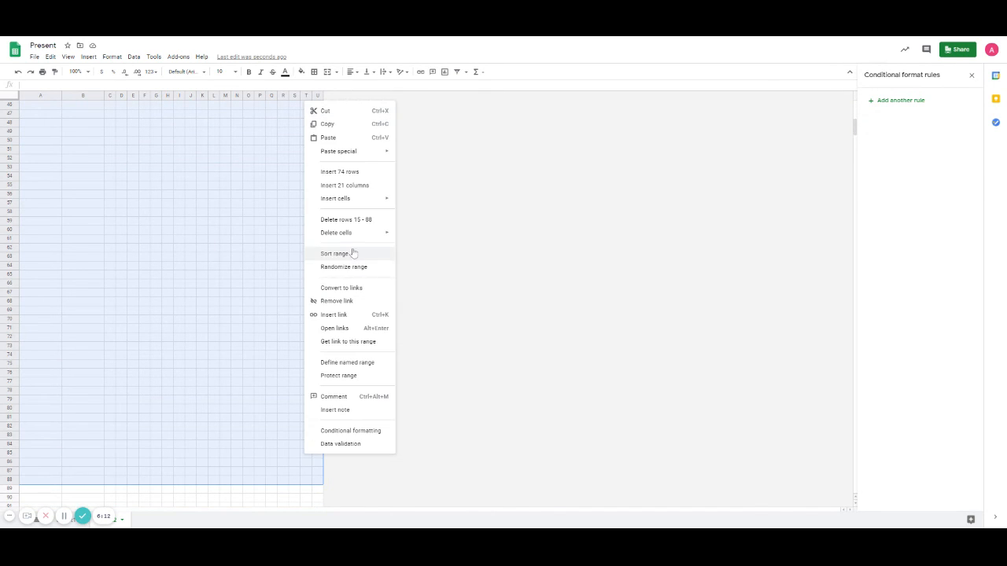
click(367, 228)
right_click(281, 265)
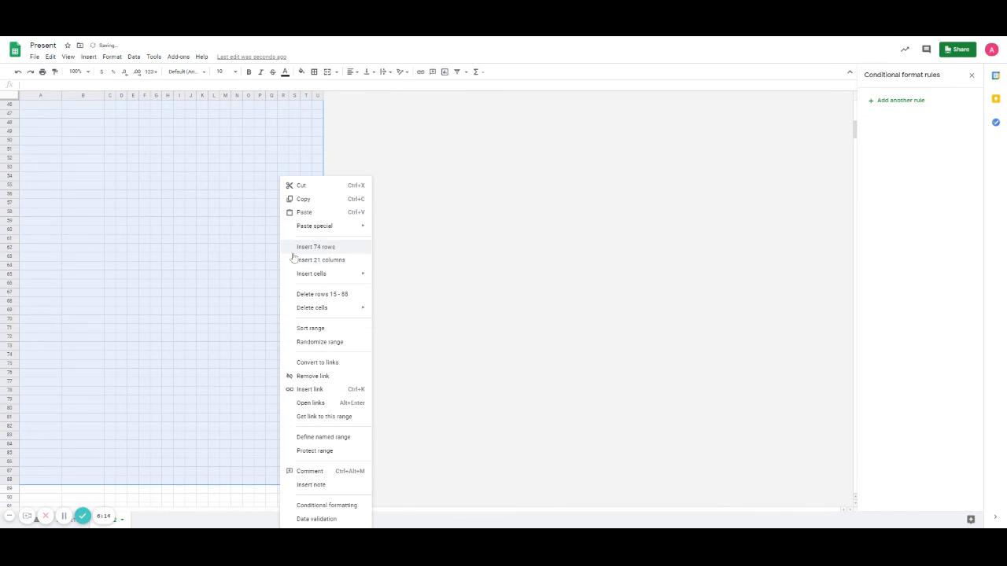
click(319, 293)
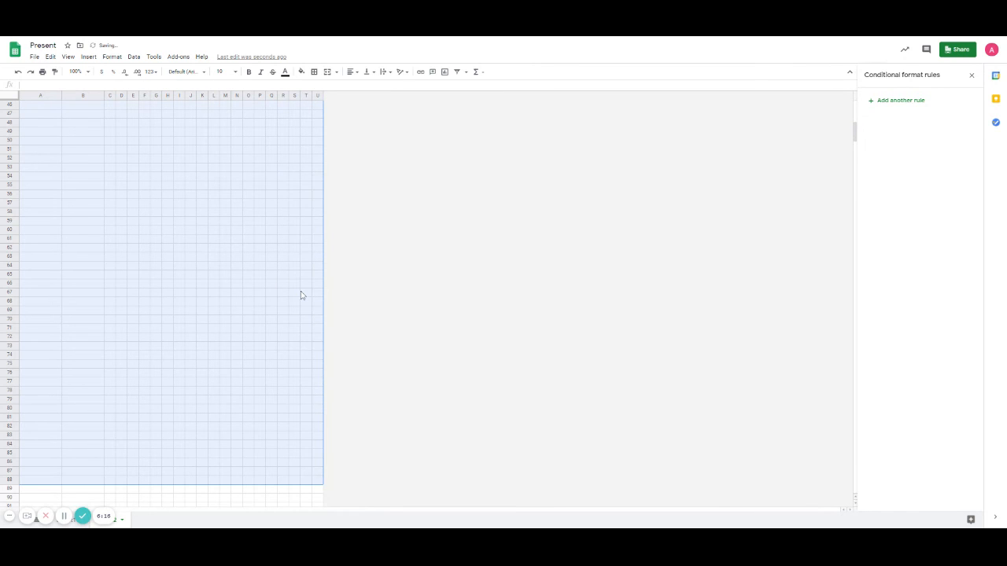
right_click(300, 292)
click(333, 294)
right_click(283, 292)
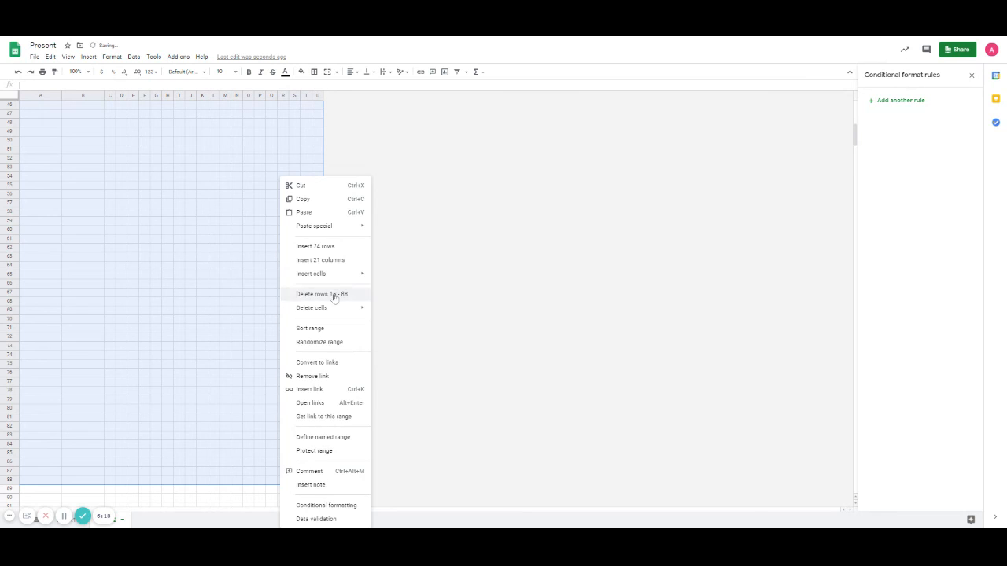
click(298, 294)
right_click(285, 299)
click(338, 293)
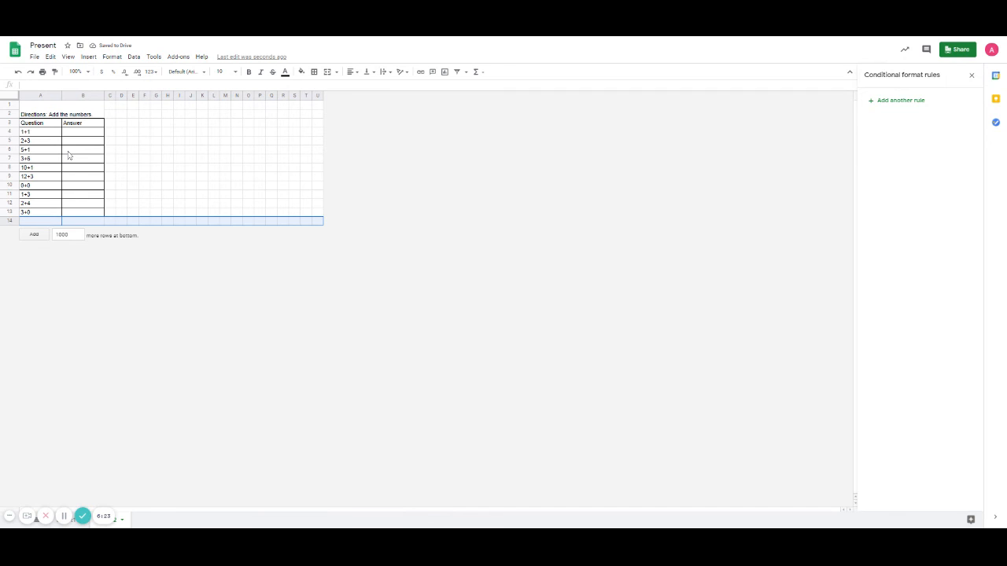
- Test the green corner rule by entering 2 as the answer to 1+1 in B4
click(84, 136)
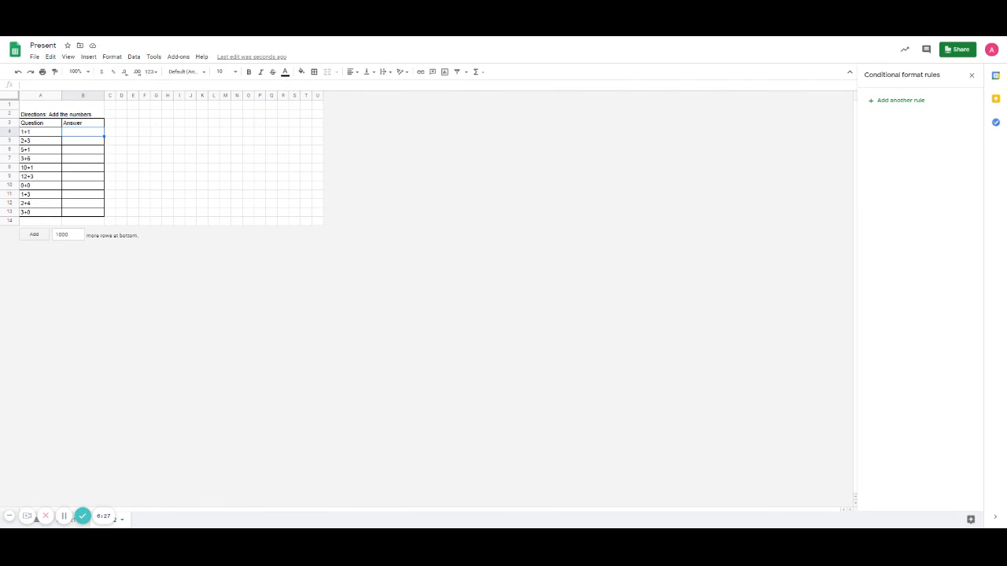
text(2)
key(Return)
- Enter 3 as the answer in B13 and 6 as the answer in B12
key(Down)
key(Down)
key(Down)
key(Down)
key(Down)
key(Down)
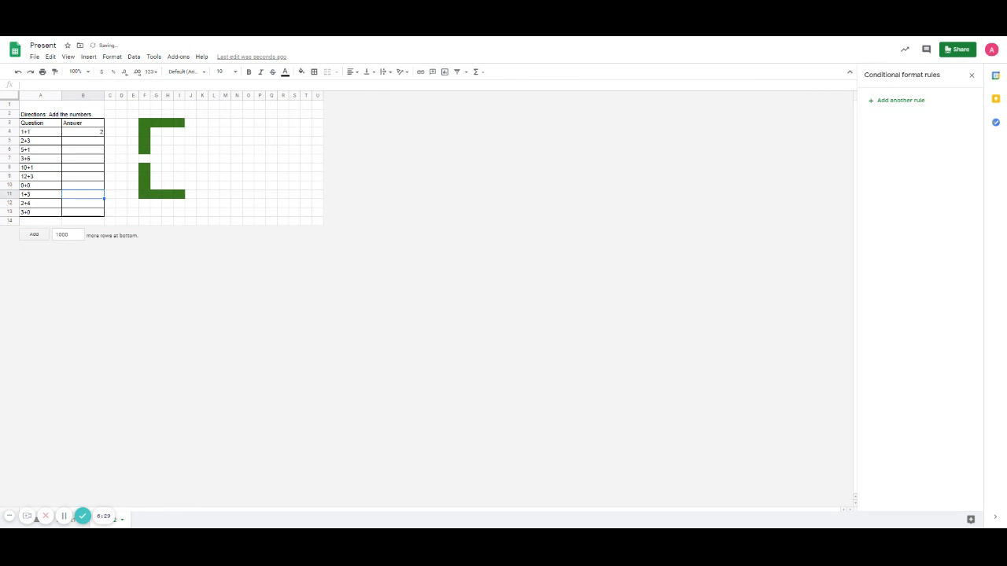
key(Down)
key(Down)
text(3)
key(Up)
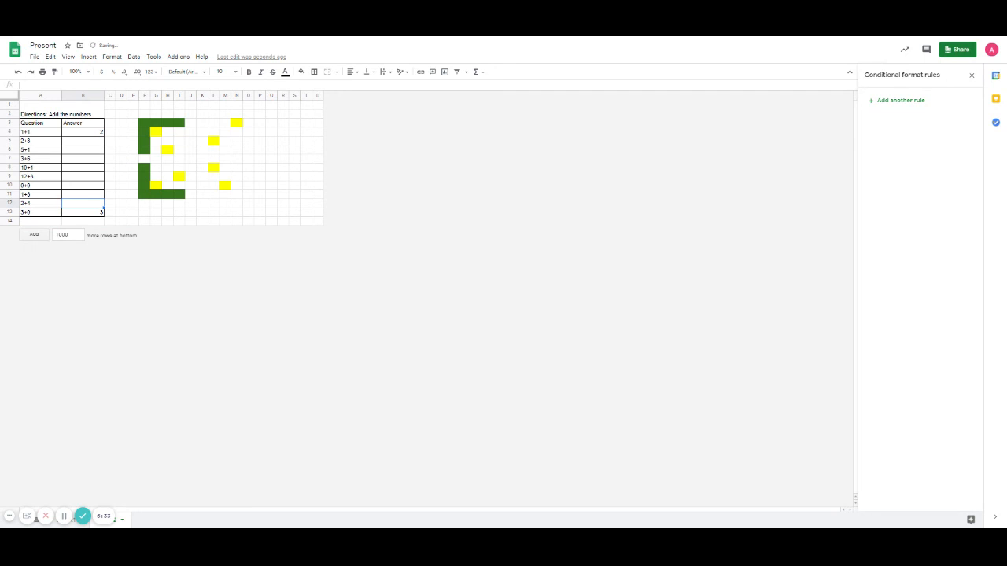
text(6)
key(Up)
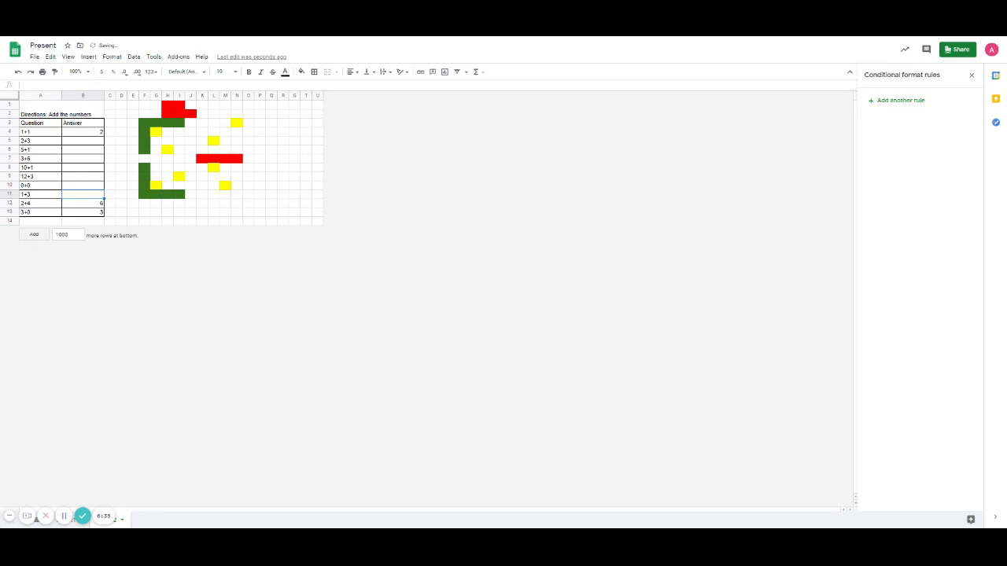
- Answer the questions in rows 5 and 6 with 5 in B5 and 6 in B6
key(Up)
key(Up)
key(Up)
key(Up)
key(Up)
key(Up)
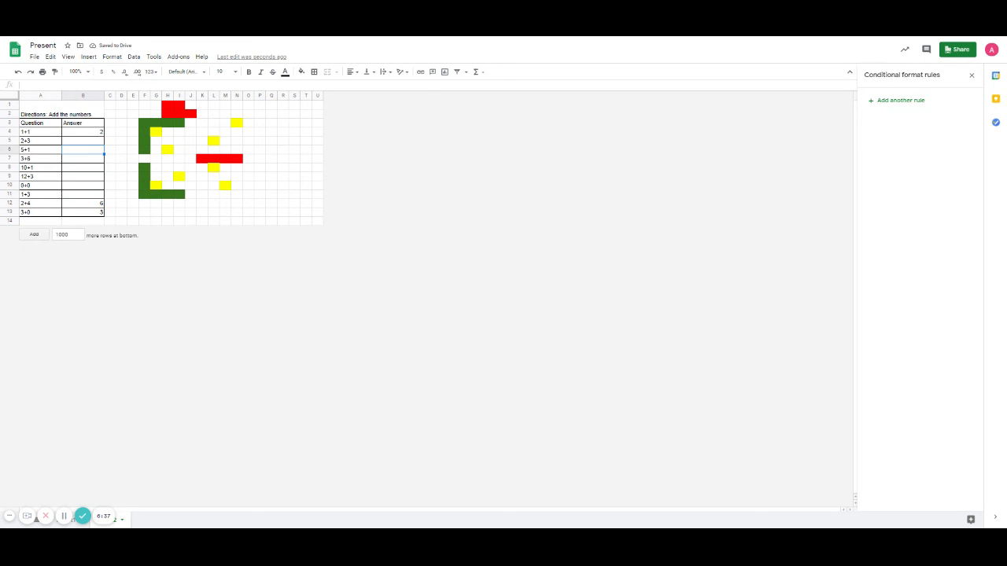
text(5)
key(Return)
text(6)
key(Return)
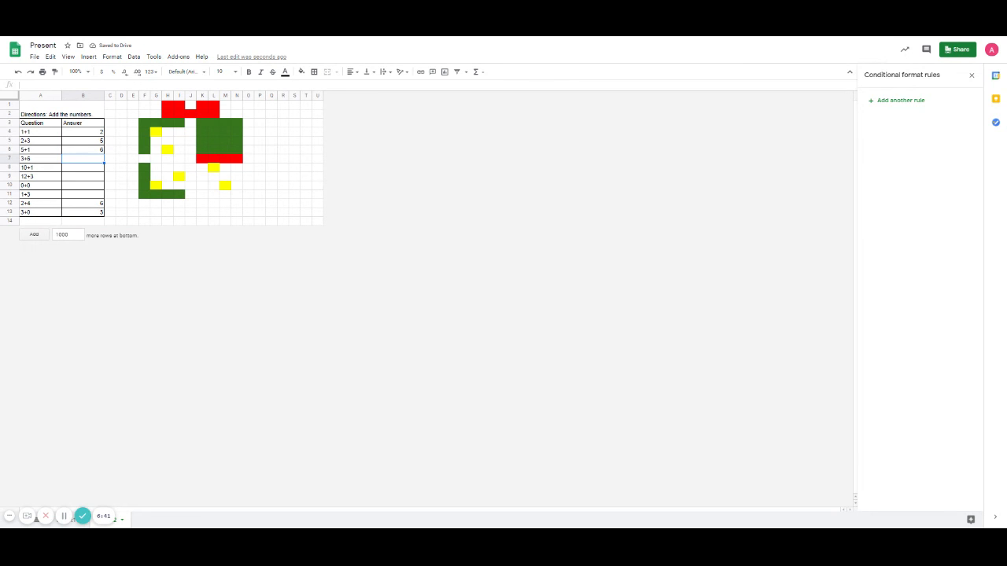
- Enter the answers 9 in B7, 11 in B8 and 15 in B9
text(9)
key(Return)
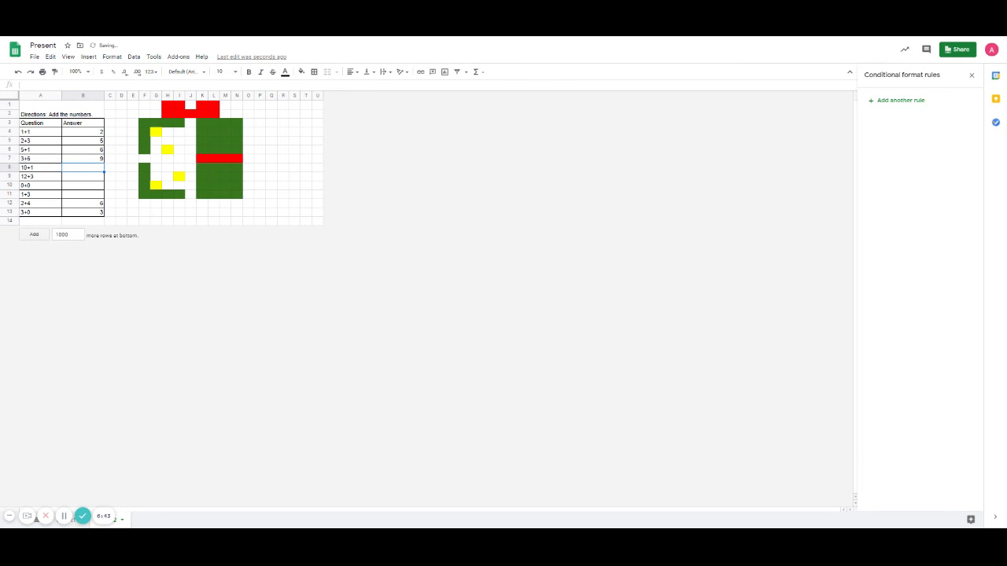
text(11)
key(Return)
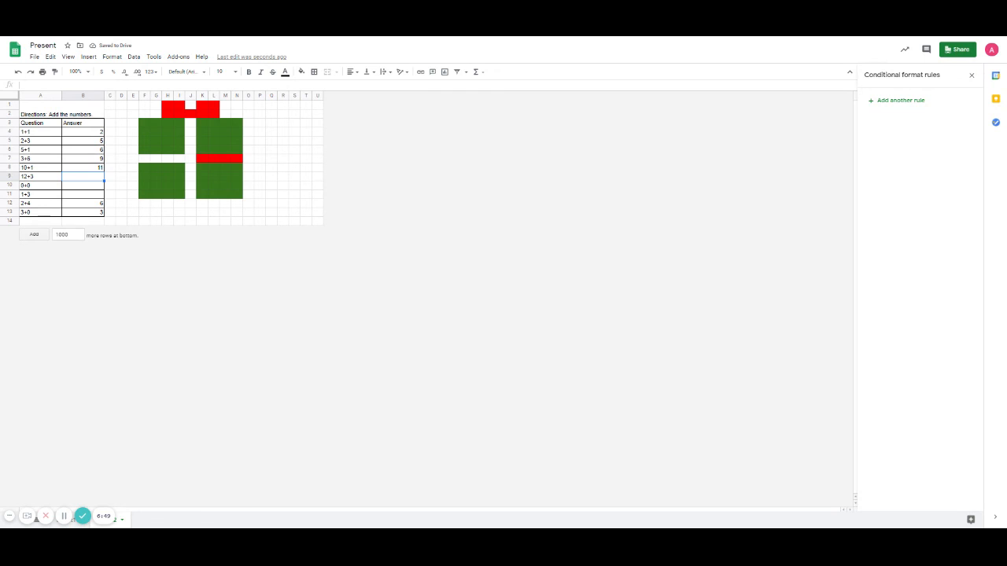
text(15)
key(Return)
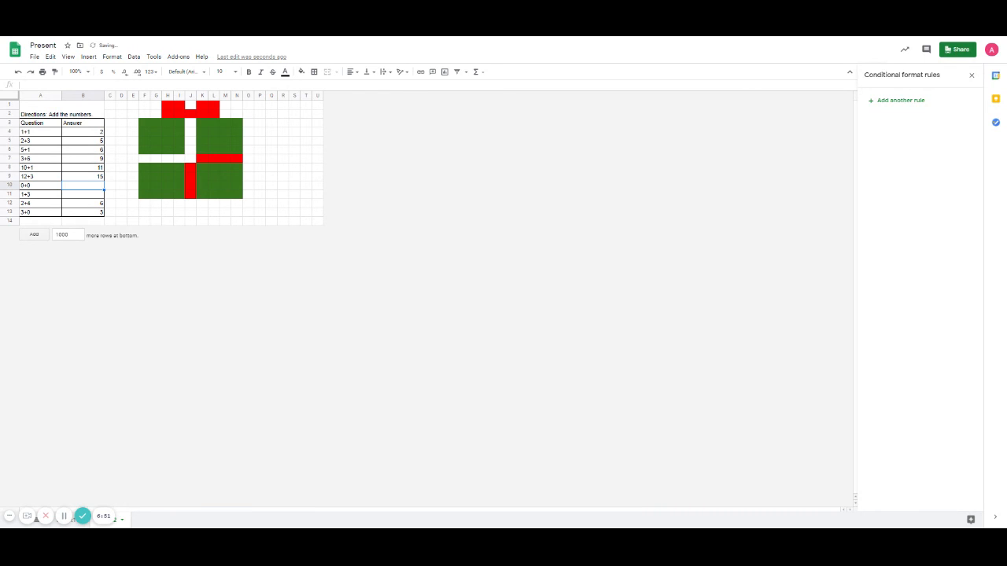
- Complete the answers by entering 4 in B11 and 0 in B10
key(Down)
text(4)
key(Up)
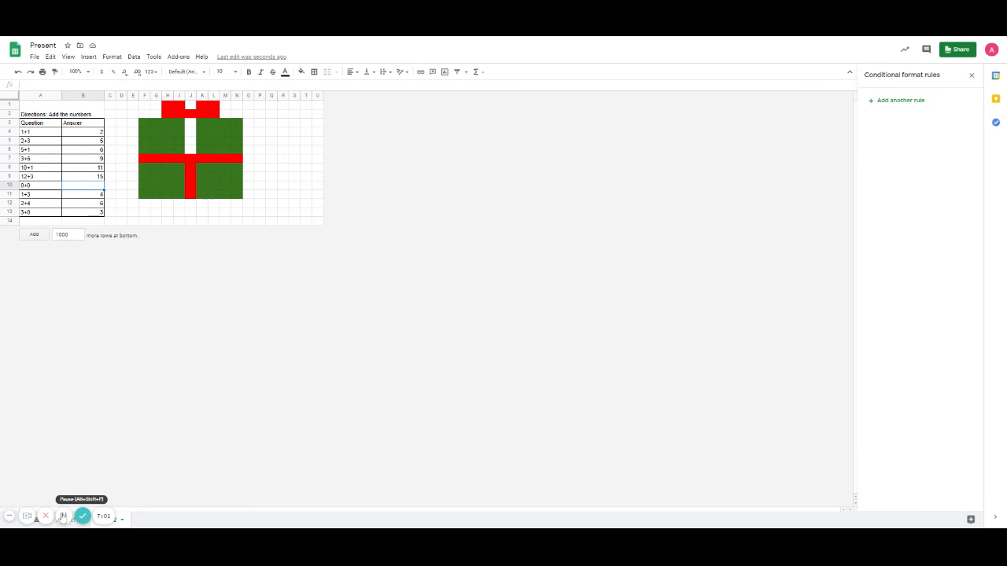
click(63, 516)
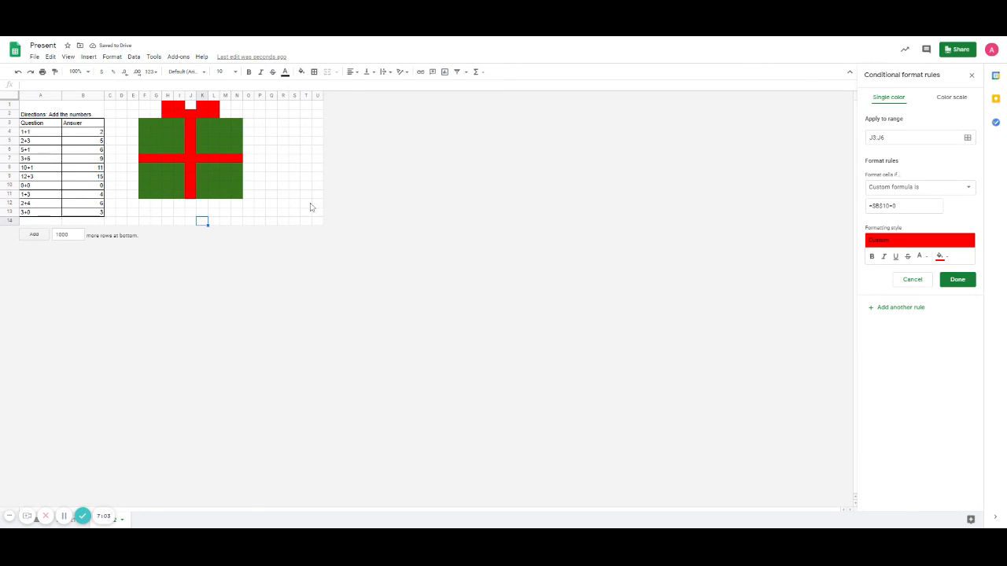